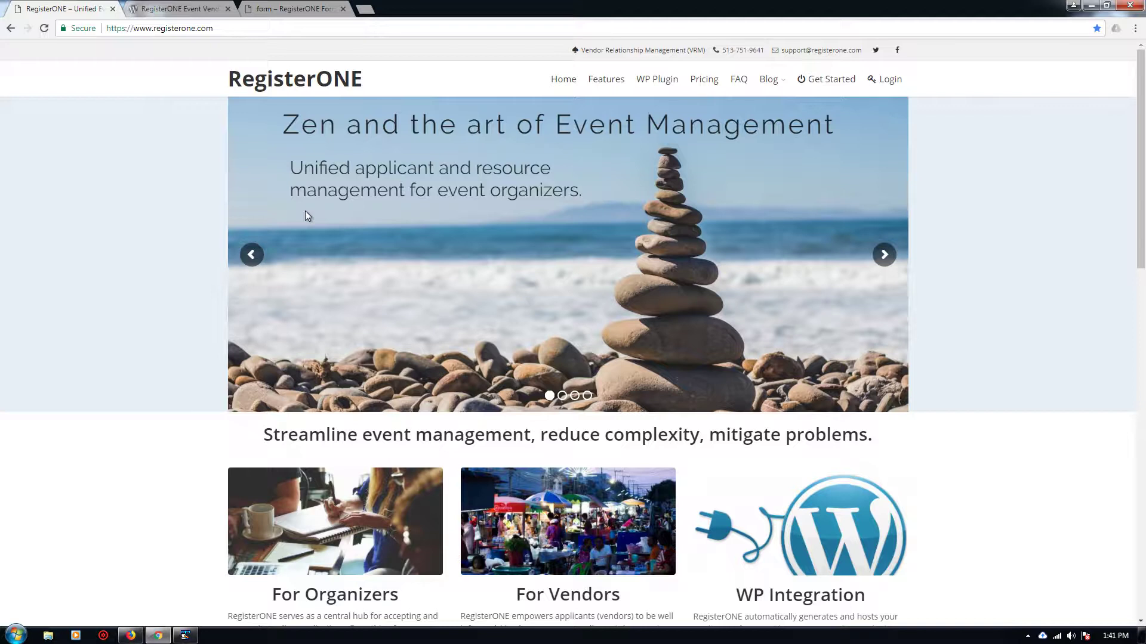
Step: Switch to the organizer site in Firefox and open the City Arts Festival application form for editing
key("alt+Tab")
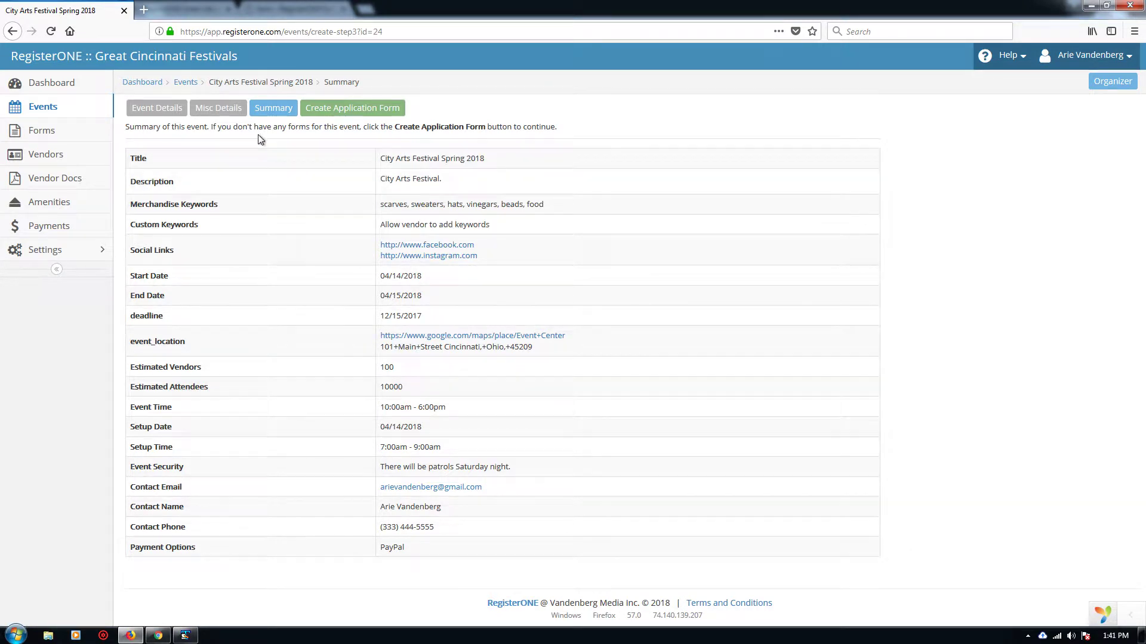
left_click(346, 110)
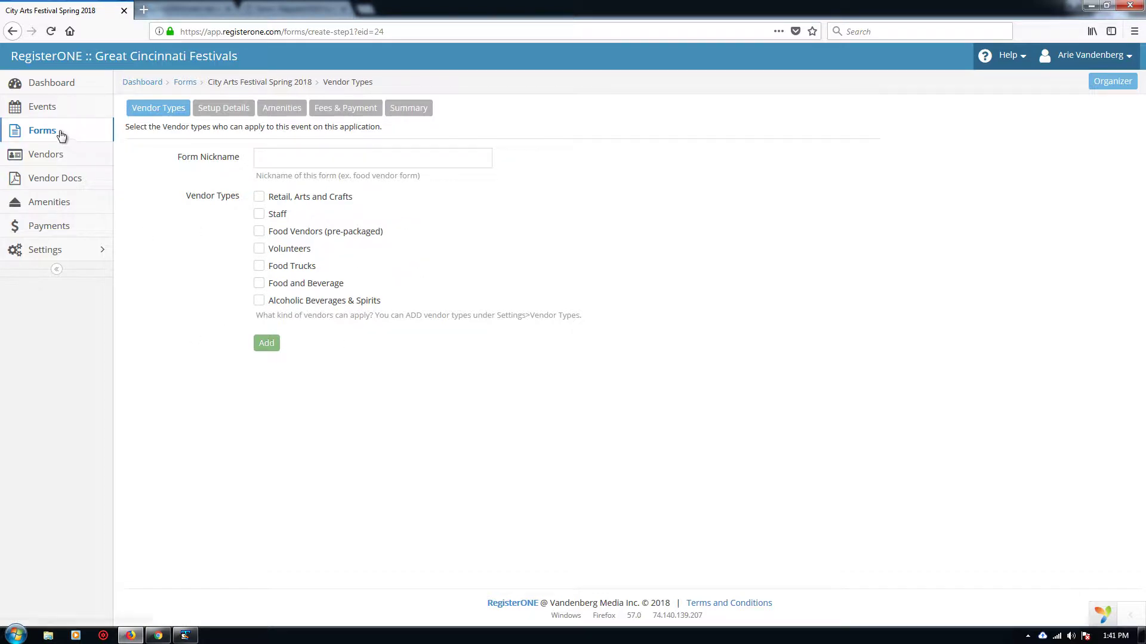
left_click(54, 134)
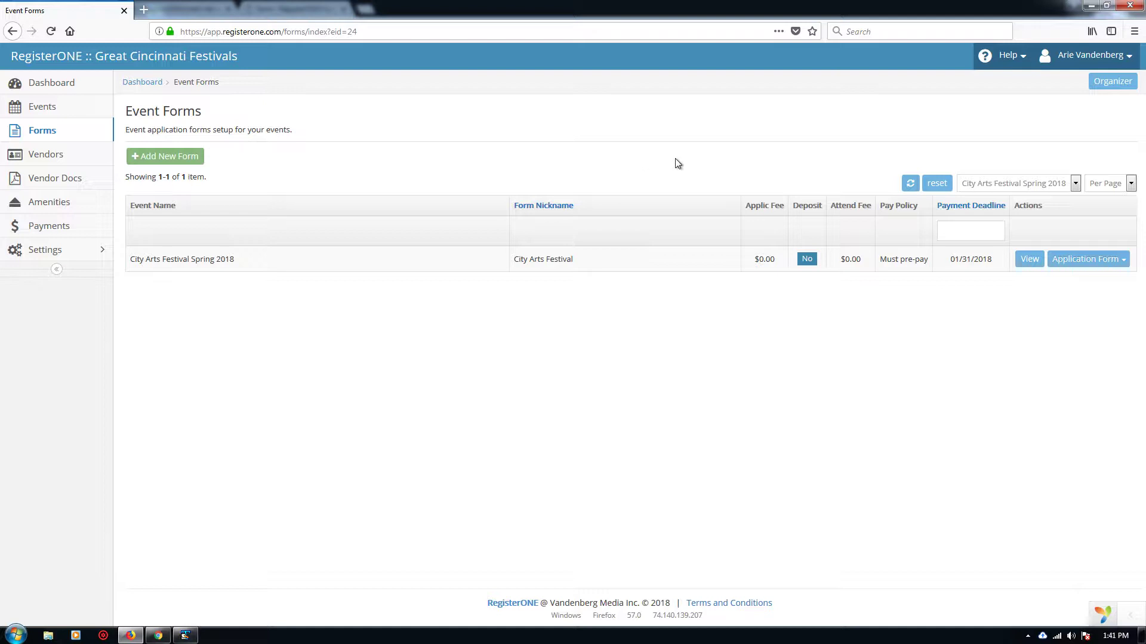
left_click(1083, 263)
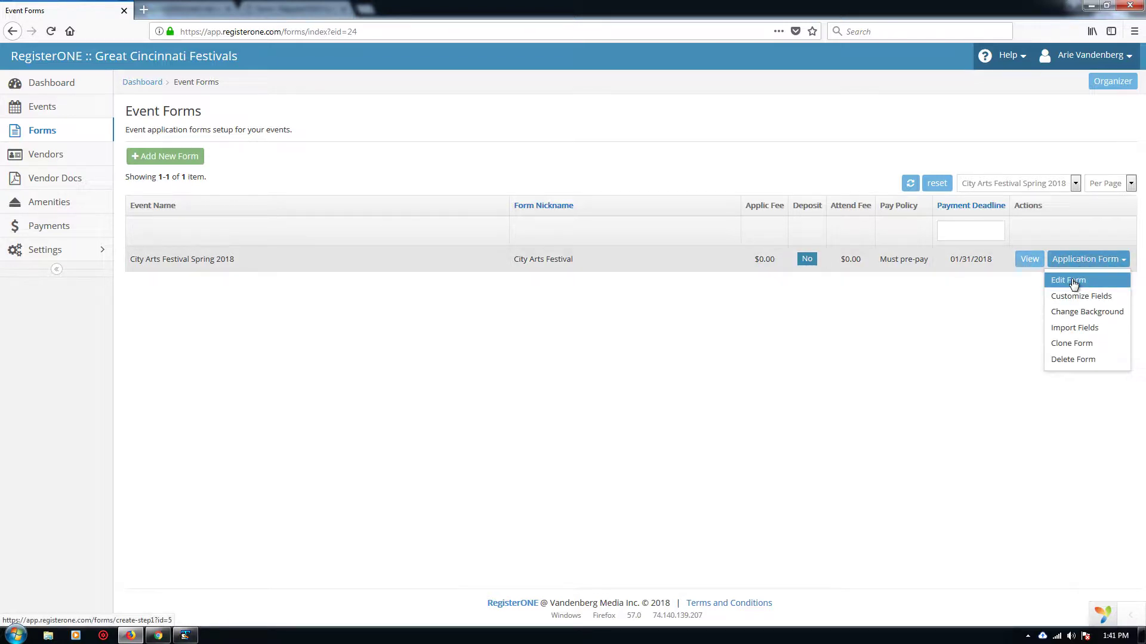
left_click(1073, 281)
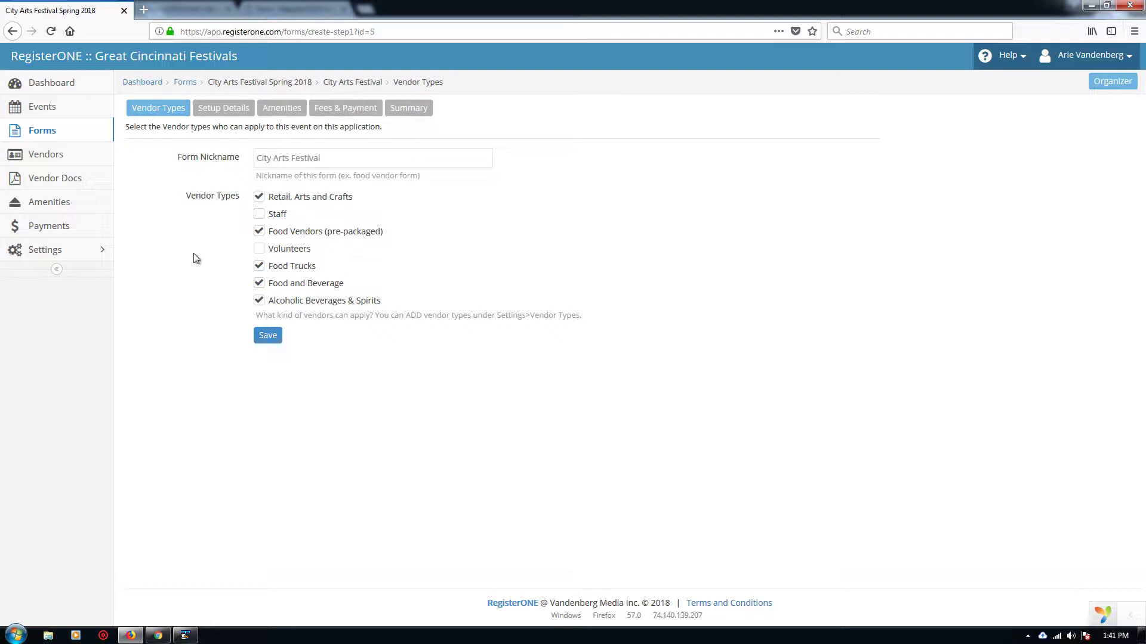
Step: Check the vendor categories offered on the public City Arts Festival application form in Chrome, and return to the organizer site in Firefox
key("alt+Tab")
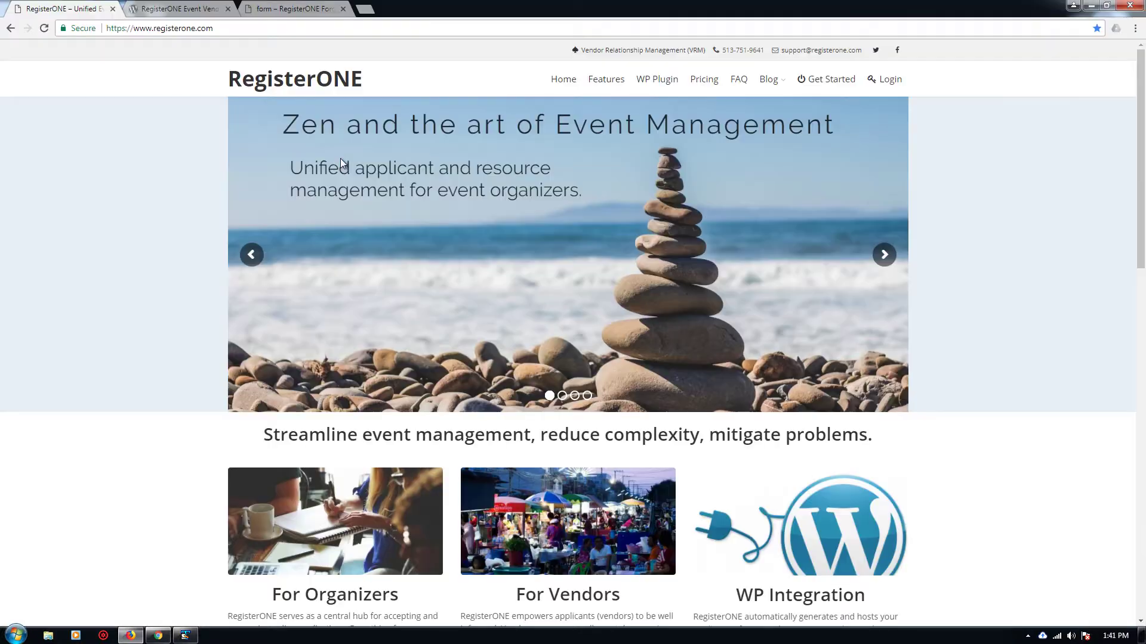
left_click(298, 10)
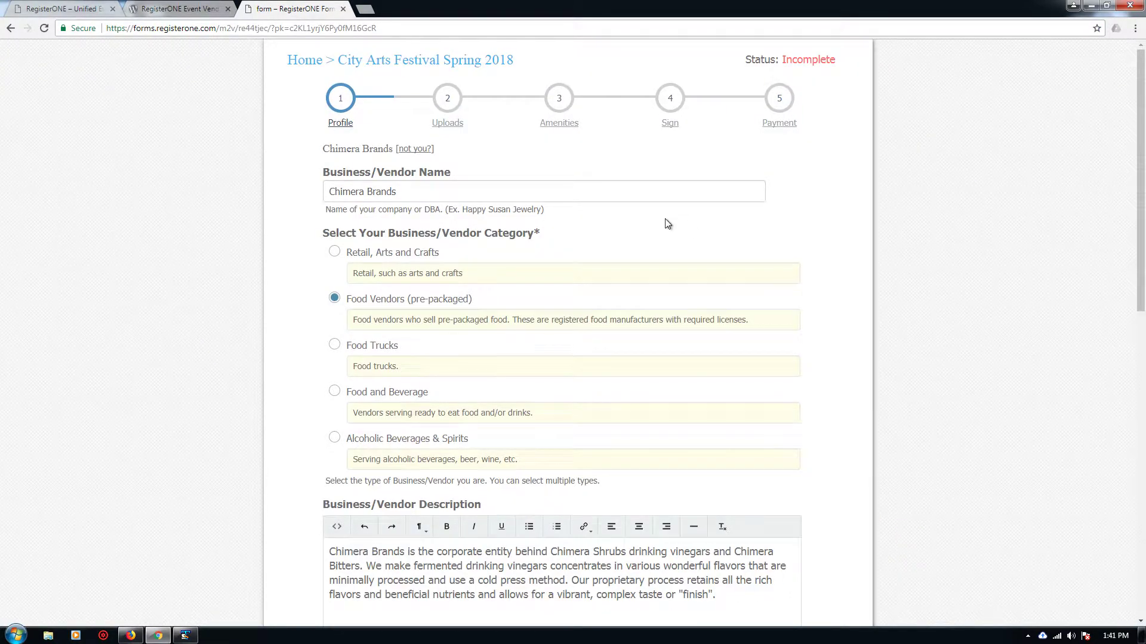
key("alt+Tab")
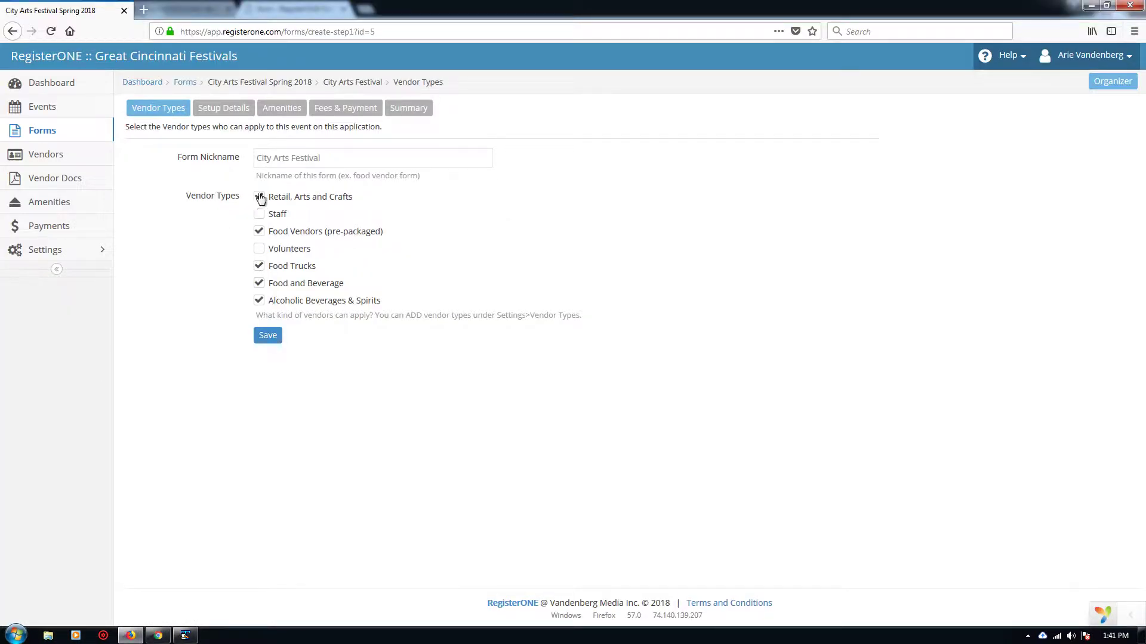
Step: Exclude Retail, Arts and Crafts and Food Vendors (pre-packaged) from the form's vendor types and save
left_click(332, 158)
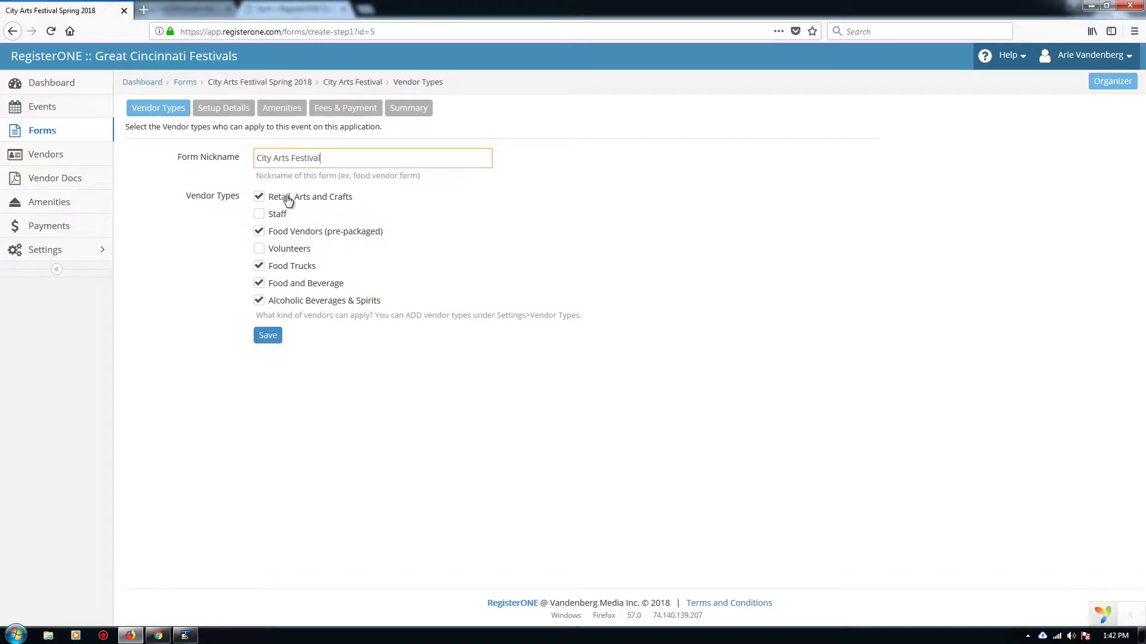
left_click(258, 197)
left_click(259, 231)
left_click(259, 232)
left_click(259, 198)
left_click(259, 266)
left_click(259, 266)
left_click(259, 232)
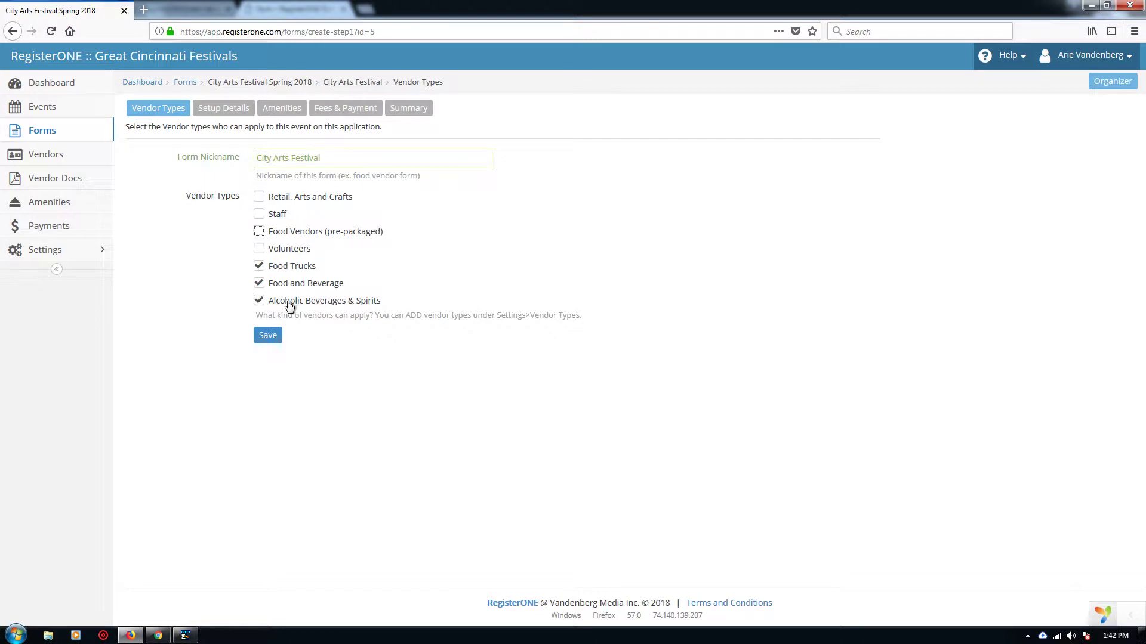
left_click(272, 336)
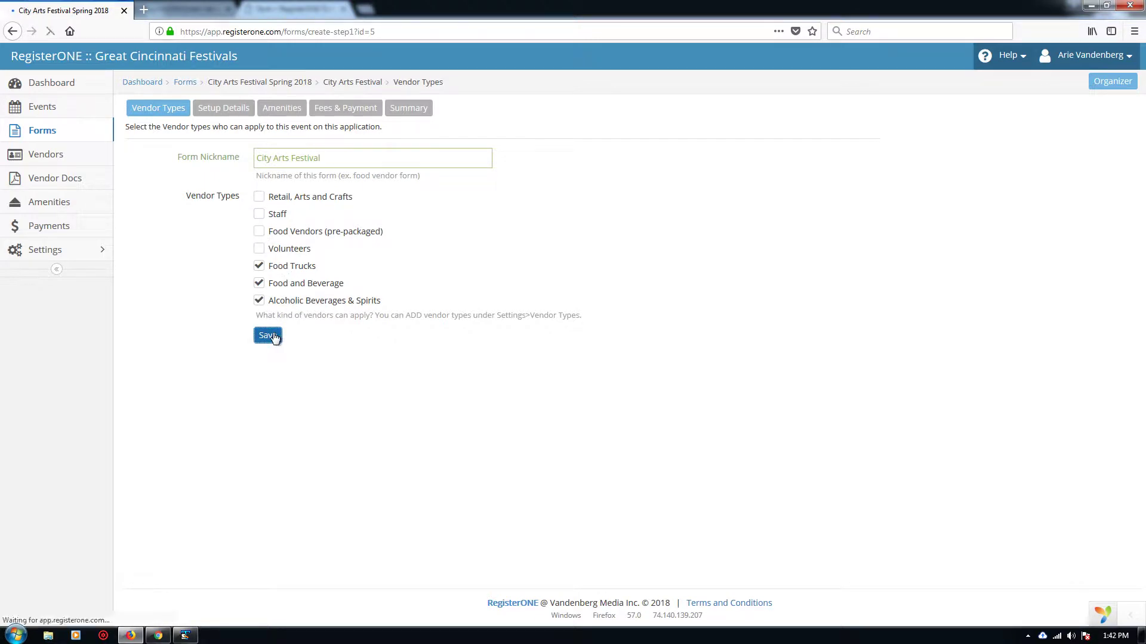
Step: Switch to Chrome, reload the public application form, and choose Food Trucks as the vendor category
key("alt+Tab")
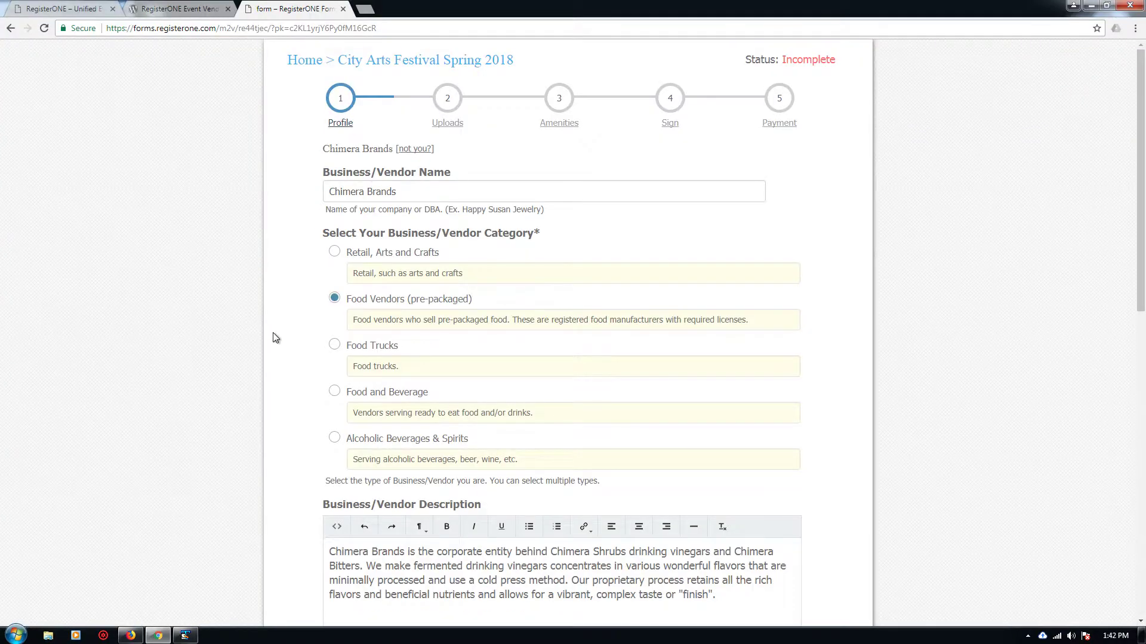
left_click(45, 29)
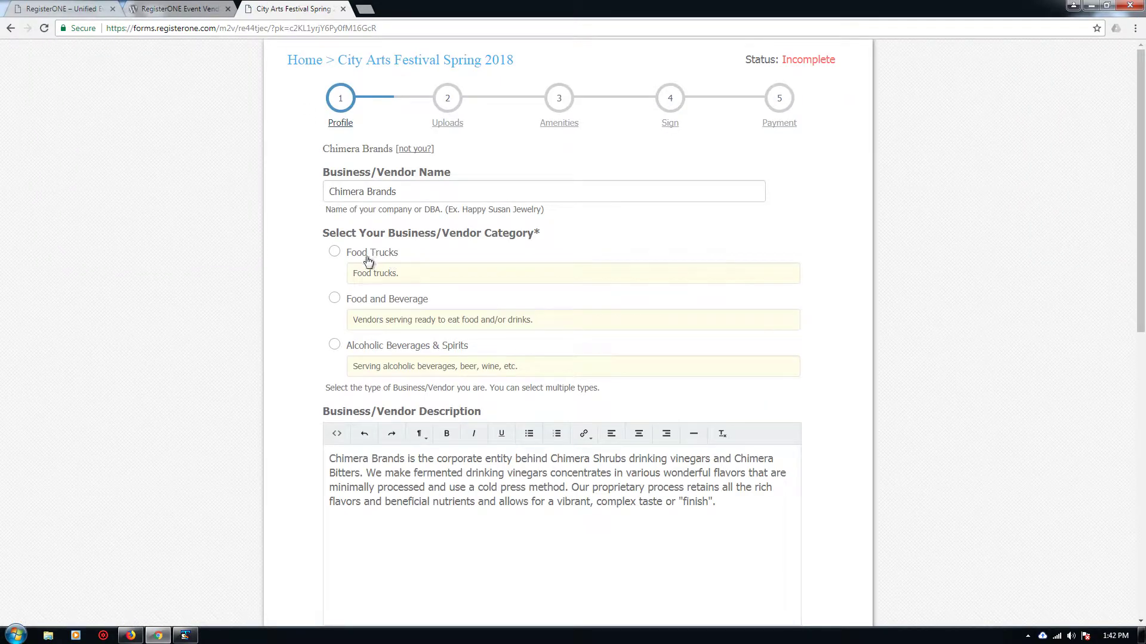
left_click(366, 300)
left_click(365, 256)
left_click(369, 347)
left_click(365, 301)
left_click(372, 255)
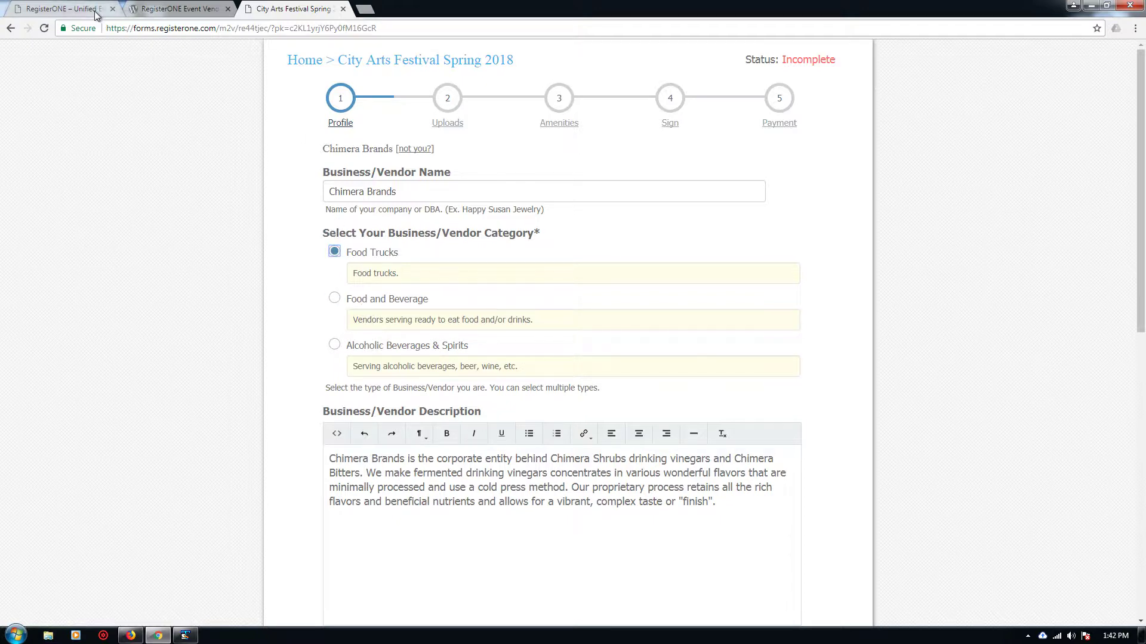
Step: Return to the organizer form in Firefox, review its Setup Details, Load In and Load Out instructions, and save them
key("alt+Tab")
left_click(170, 109)
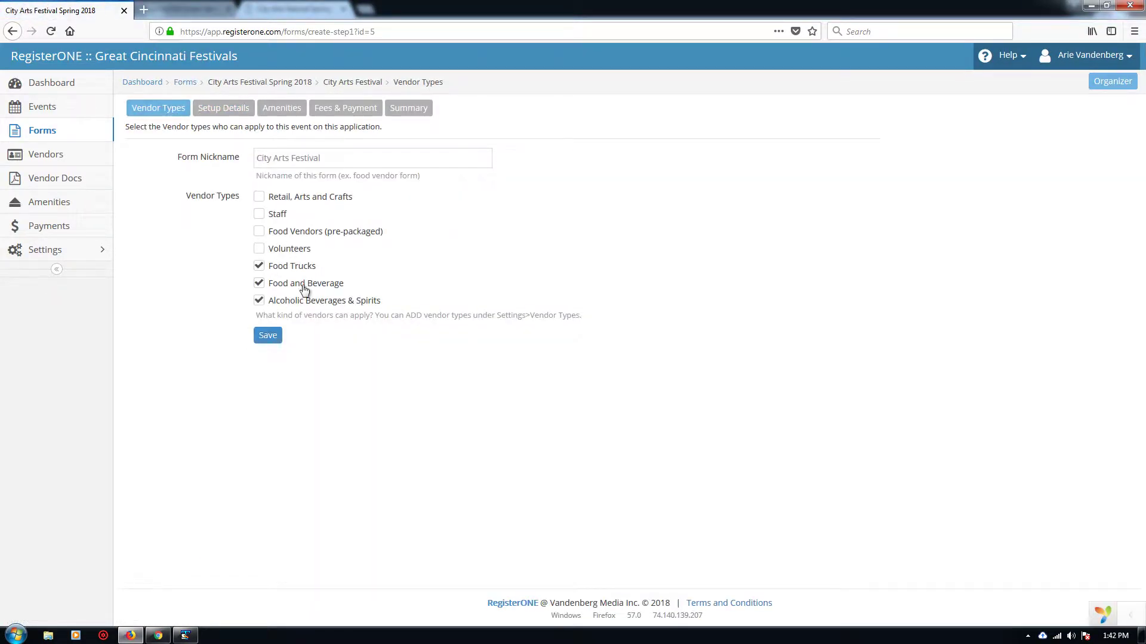
left_click(224, 110)
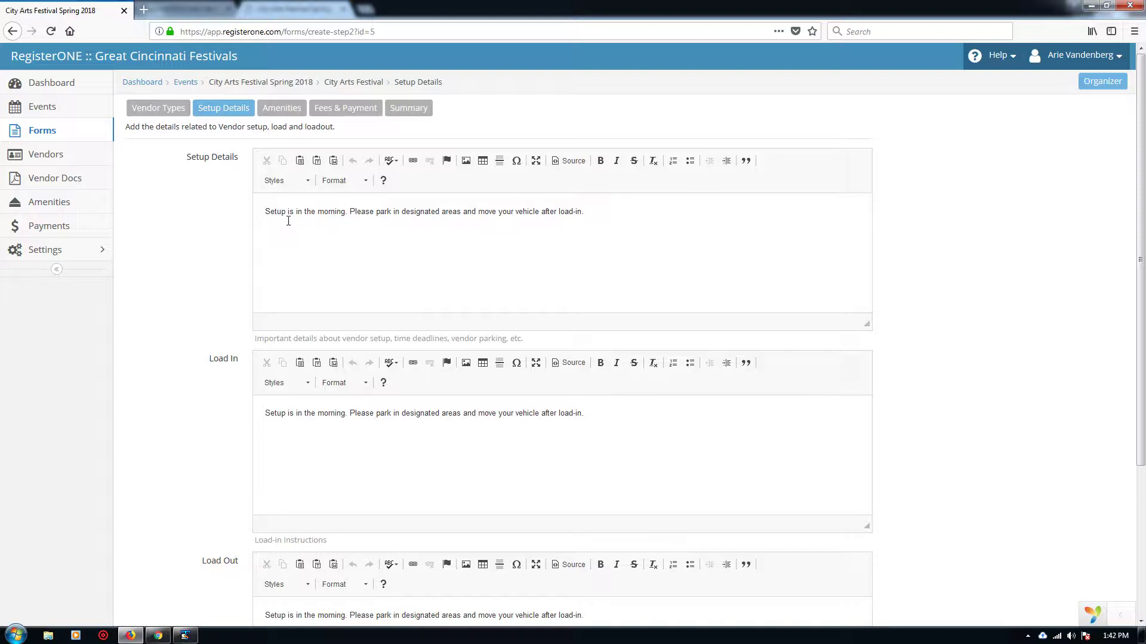
left_click_drag(266, 214, 603, 215)
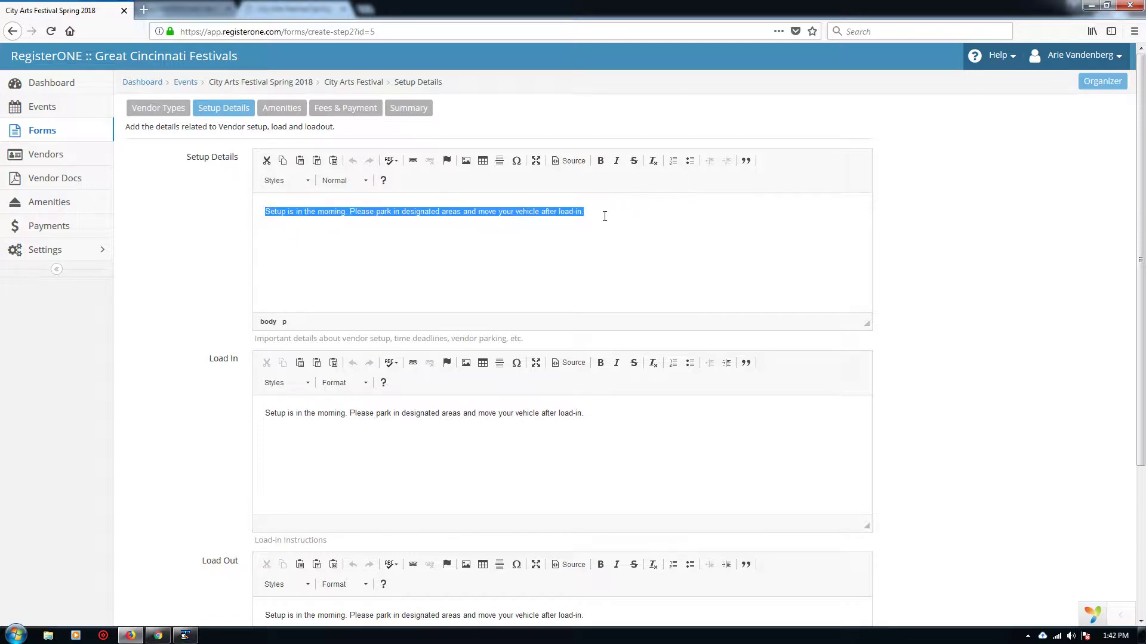
left_click(604, 215)
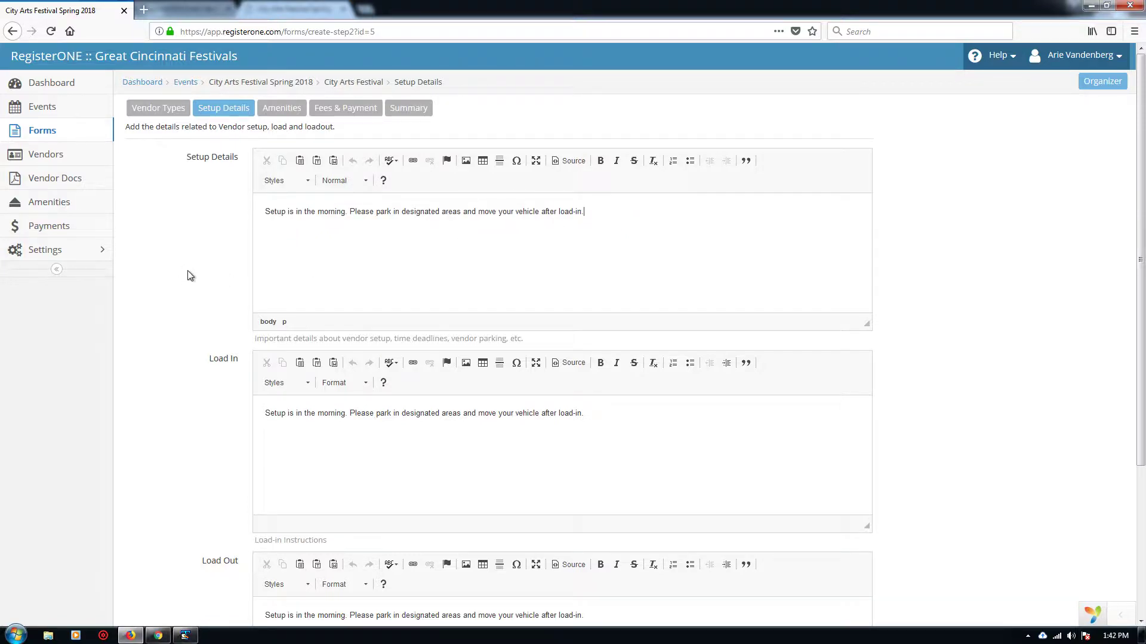
scroll(179, 269, "down", 2)
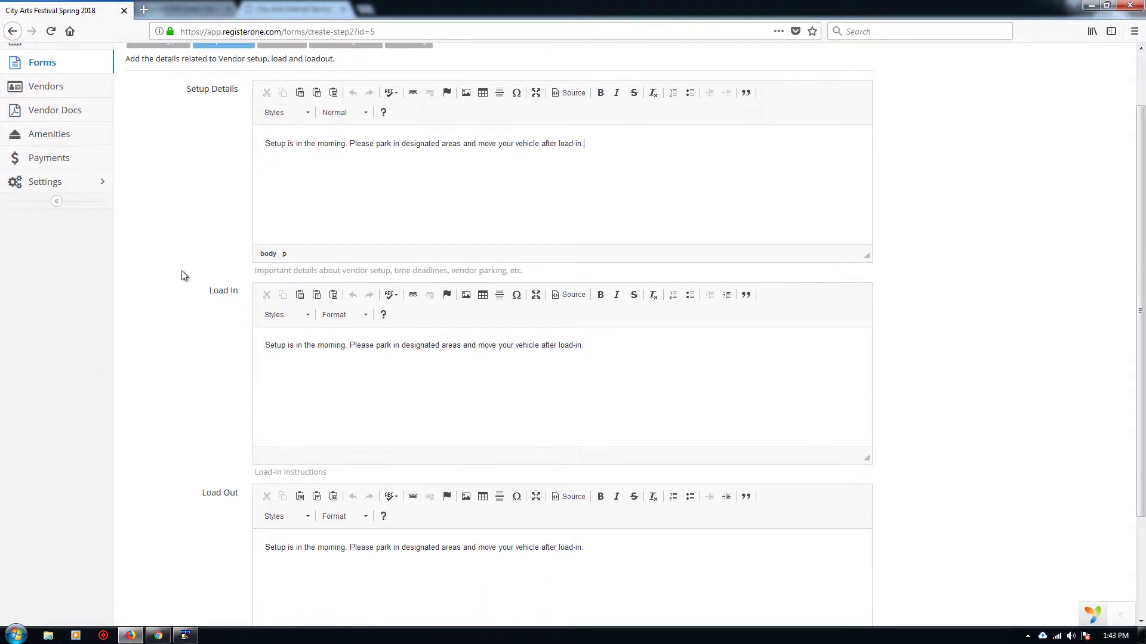
scroll(202, 302, "down", 3)
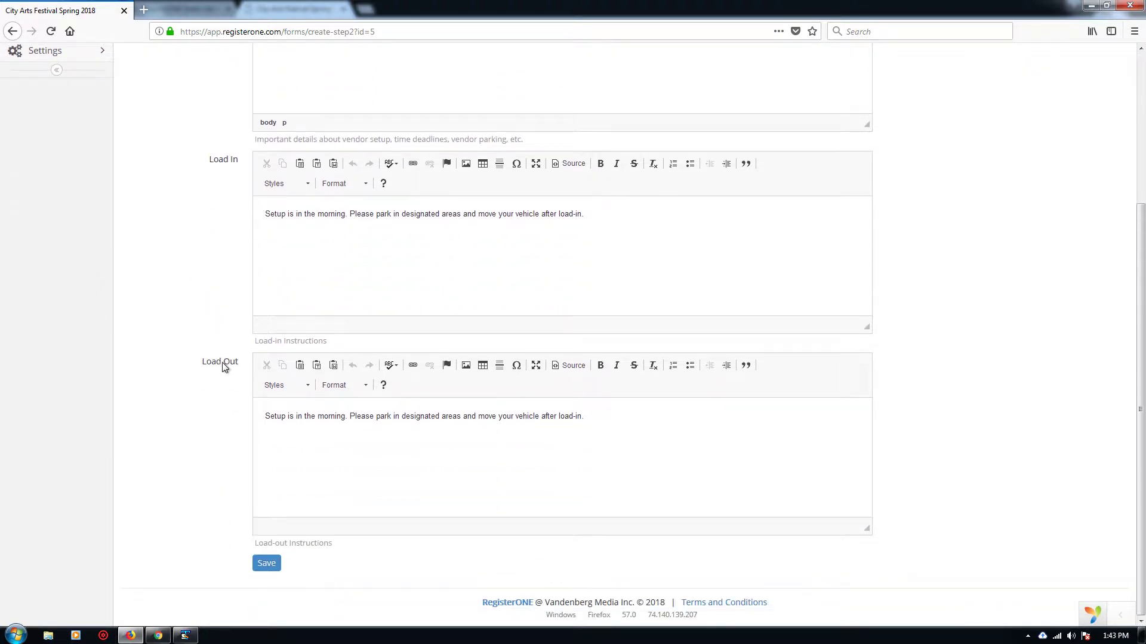
left_click(616, 418)
scroll(589, 277, "up", 2)
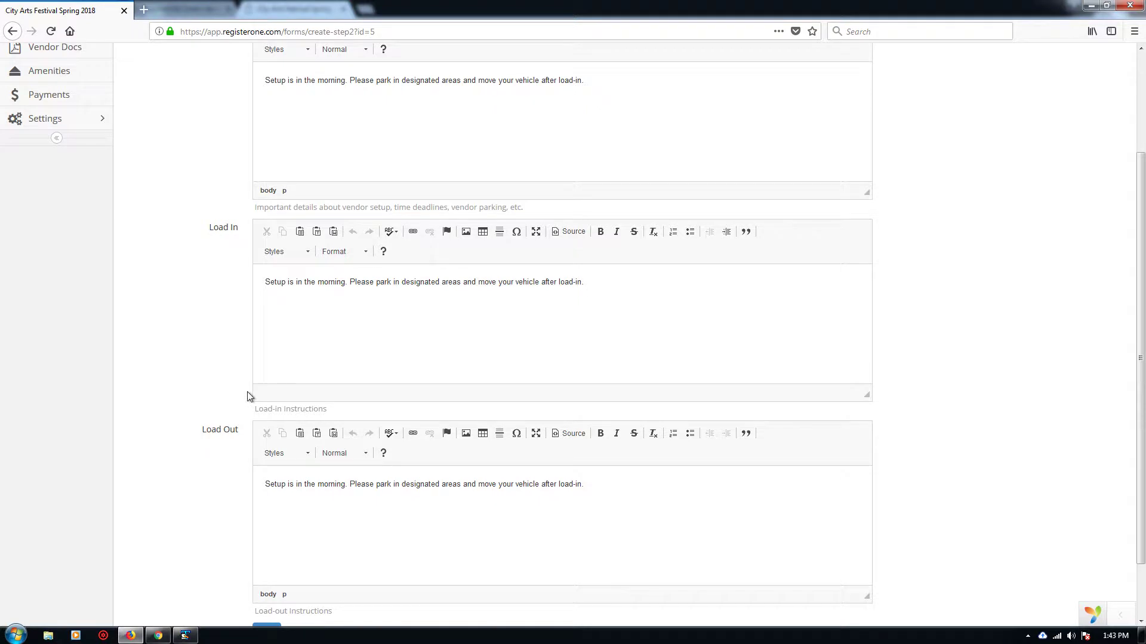
scroll(250, 395, "up", 3)
scroll(243, 392, "down", 4)
left_click(273, 565)
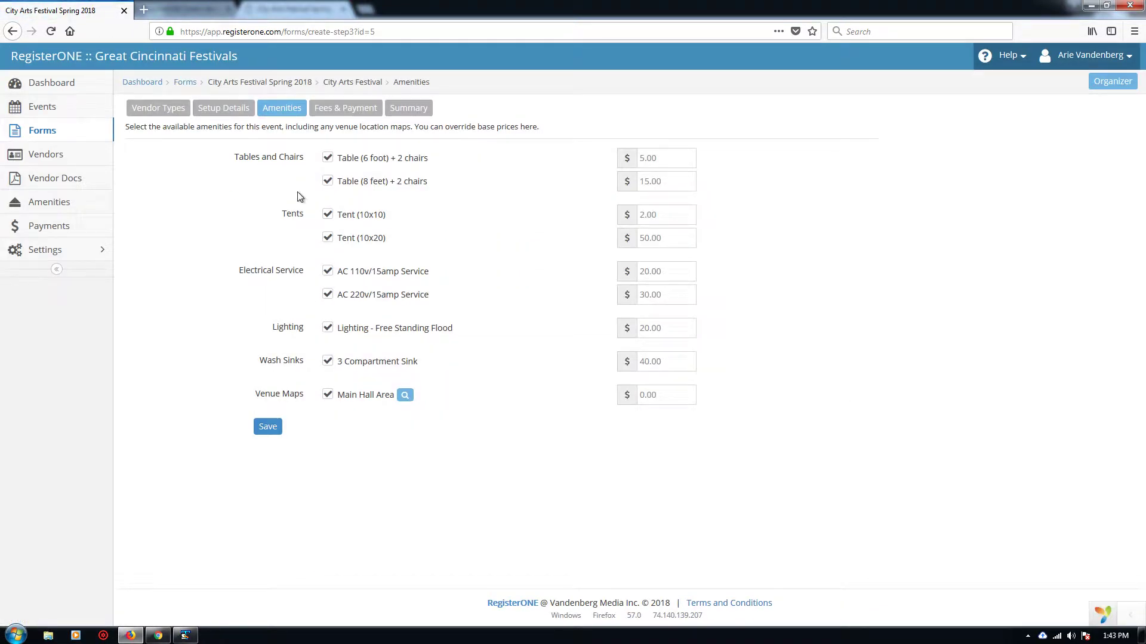
Step: Examine the amenities page of the vendor application in Chrome, and return to the organizer site in Firefox to view the settings options
key("alt+Tab")
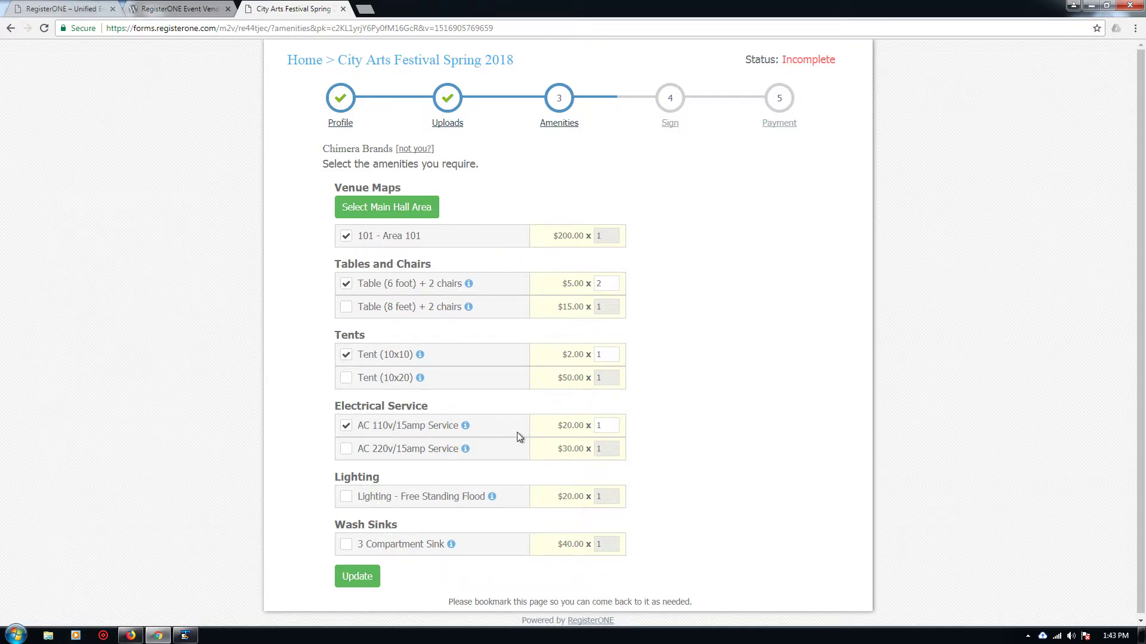
key("alt+Tab")
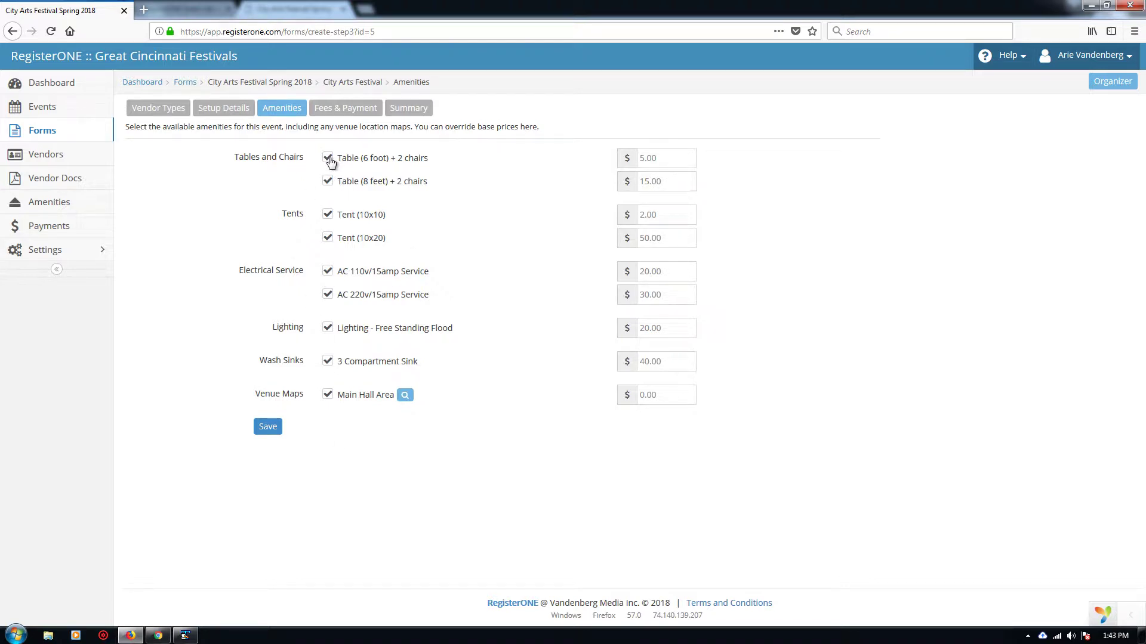
left_click(98, 251)
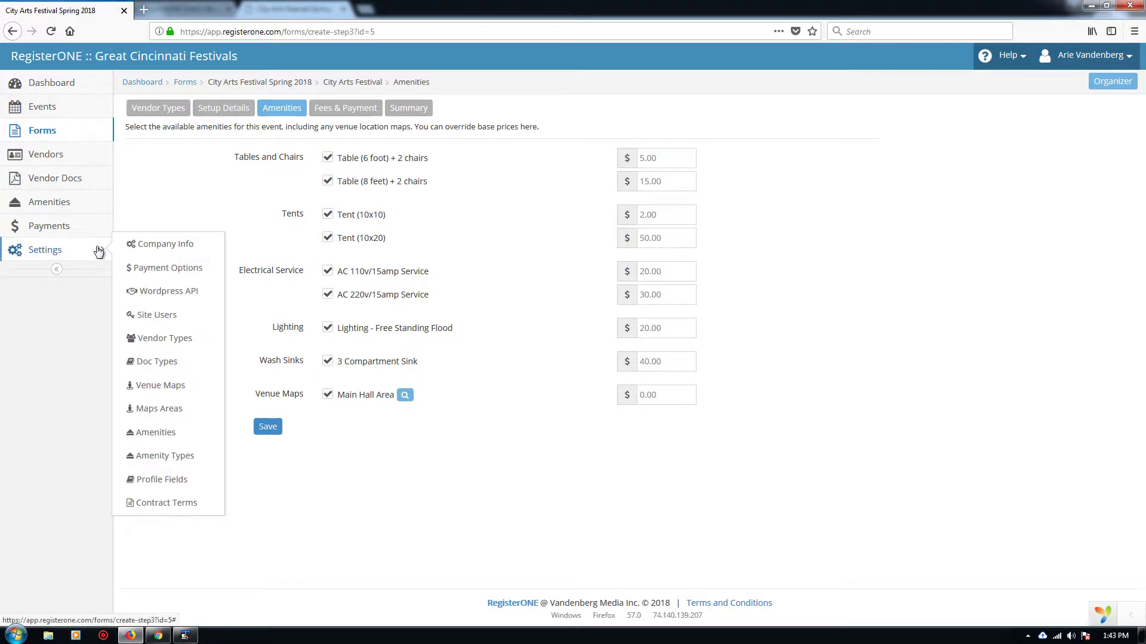
Step: Keep the 6-foot table with 2 chairs enabled and set its price to $25.00
left_click(327, 159)
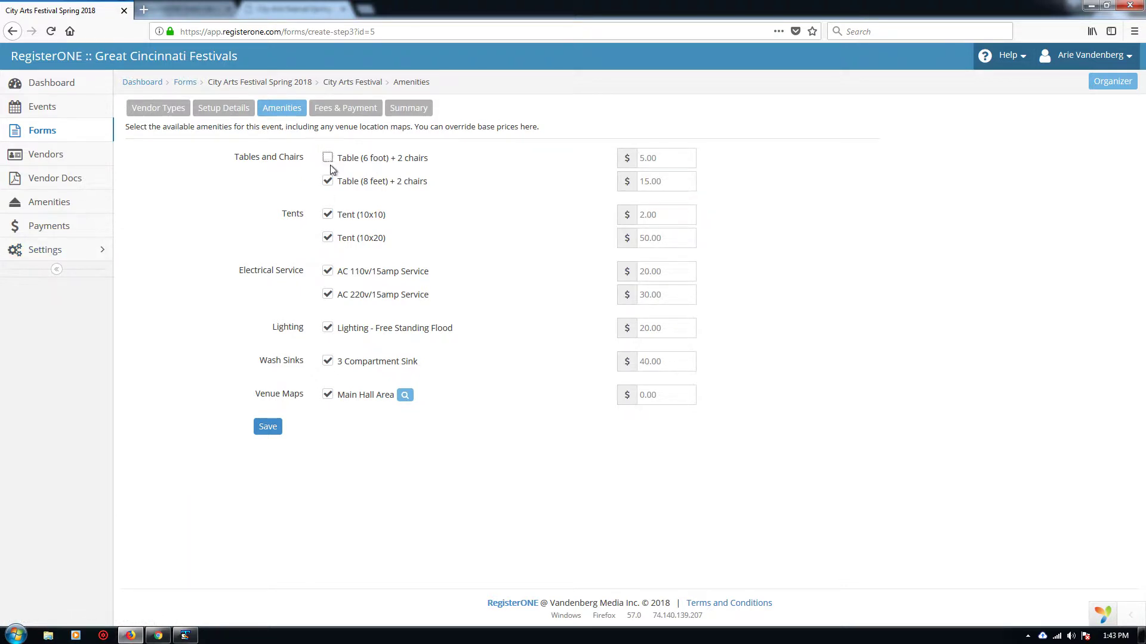
left_click(328, 158)
left_click_drag(668, 164, 614, 160)
left_click(640, 158)
type("25.00")
Step: Preview the Main Hall Area venue map, try selecting areas 103 and 105, and close the preview
left_click(405, 396)
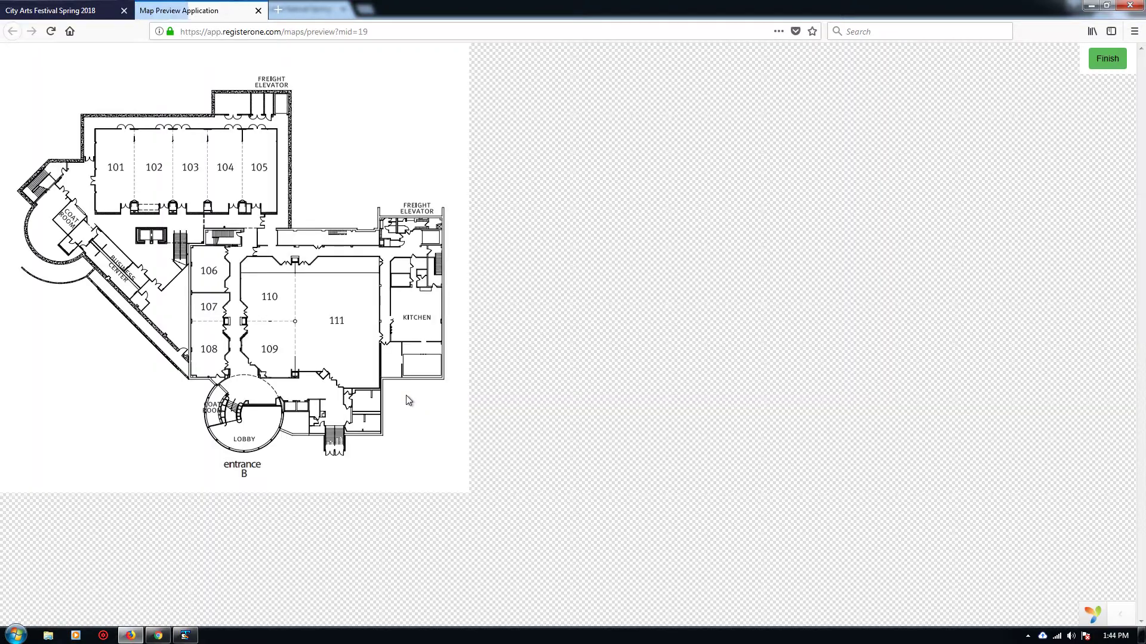
left_click(108, 13)
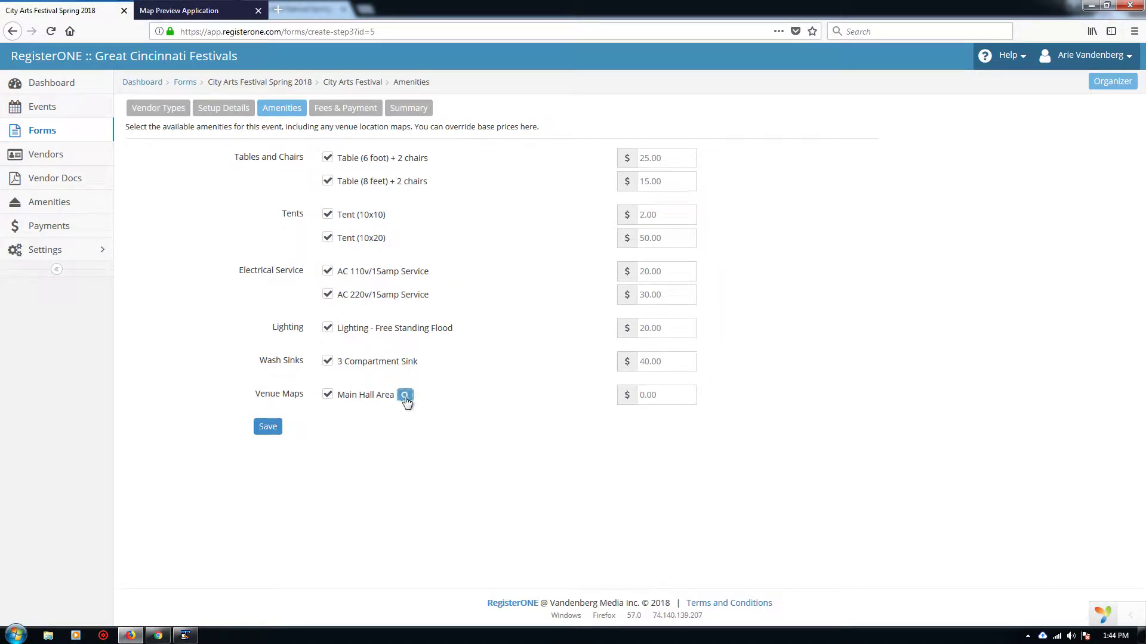
left_click(222, 15)
left_click(183, 168)
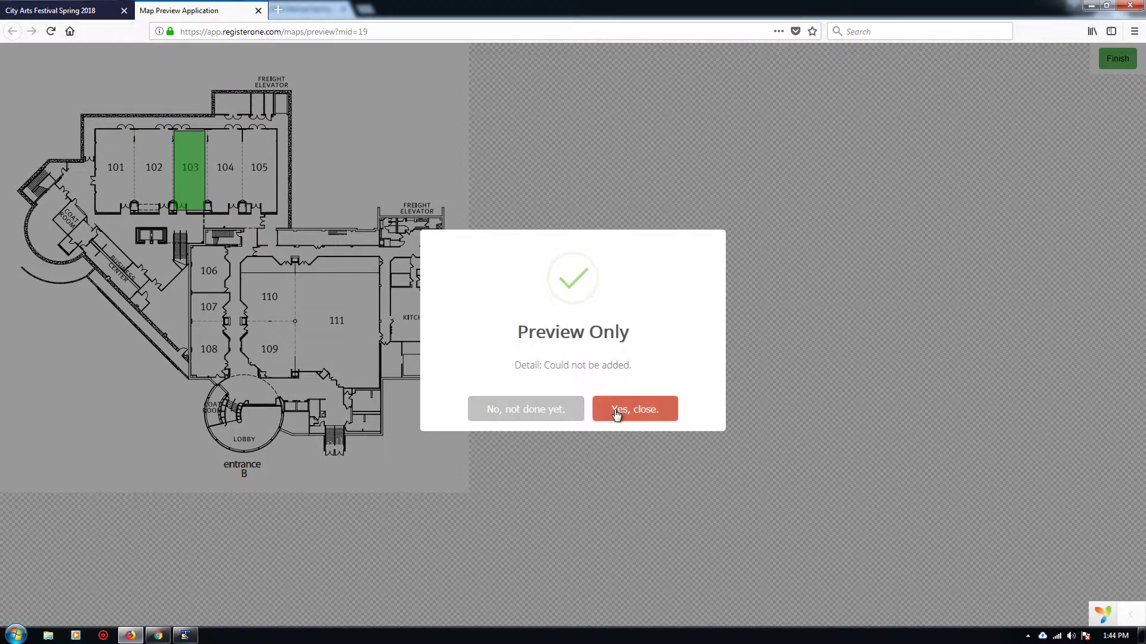
left_click(557, 411)
left_click(259, 176)
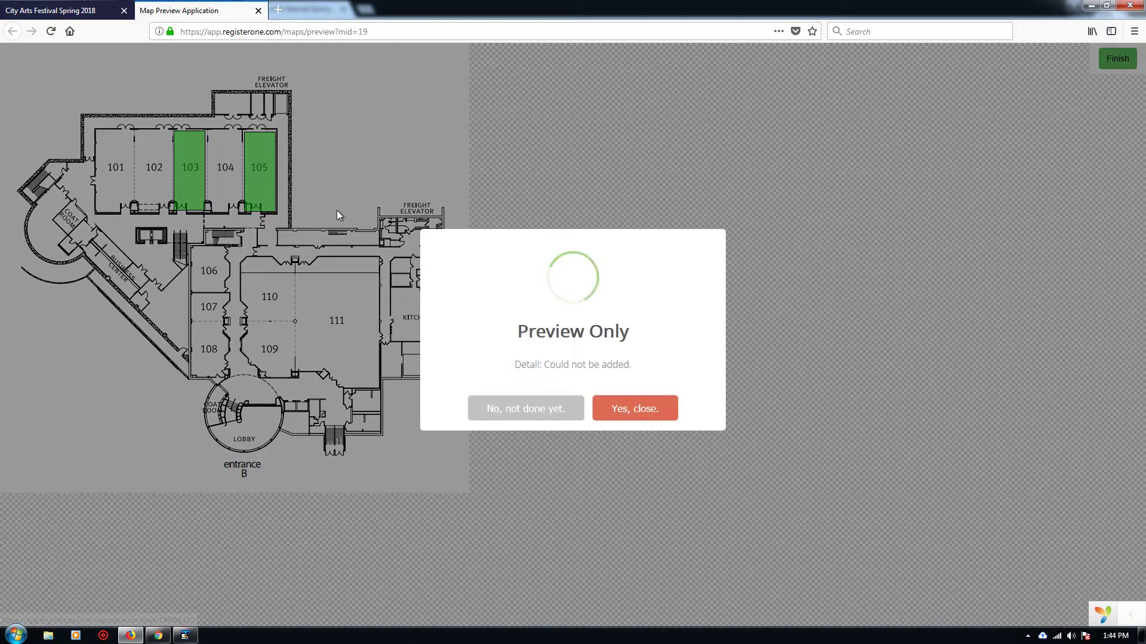
left_click(636, 410)
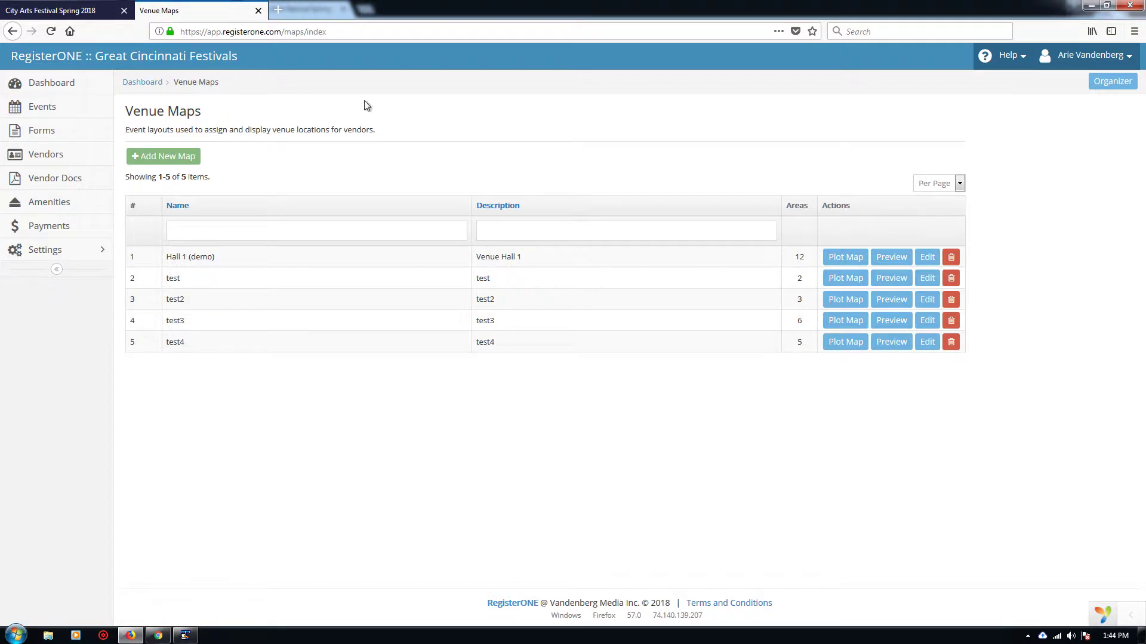
left_click(13, 32)
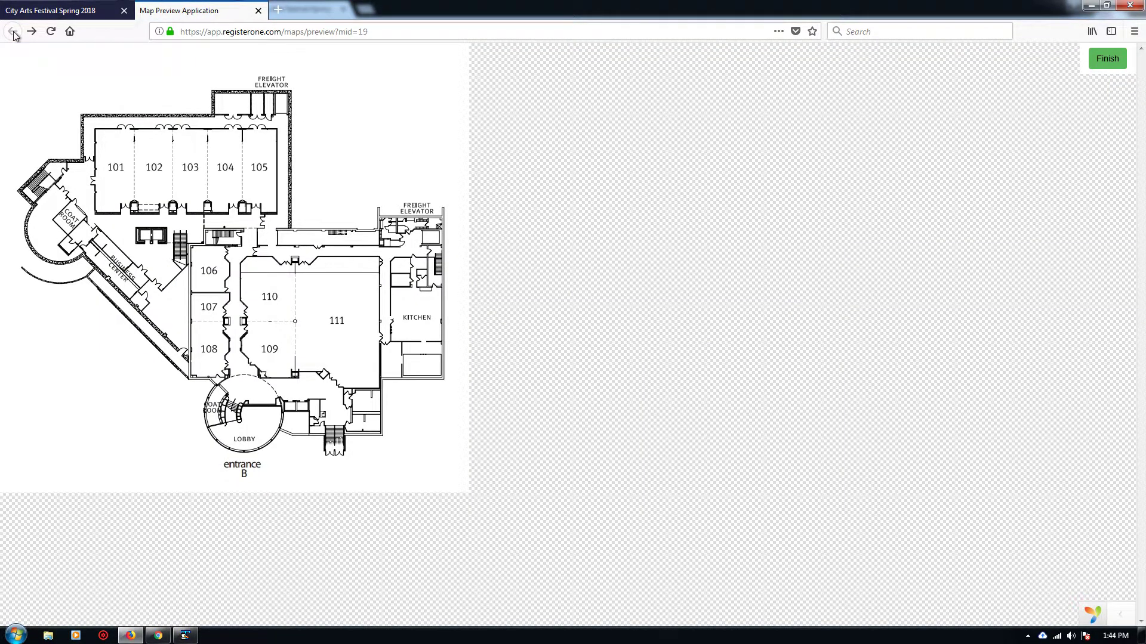
left_click(259, 11)
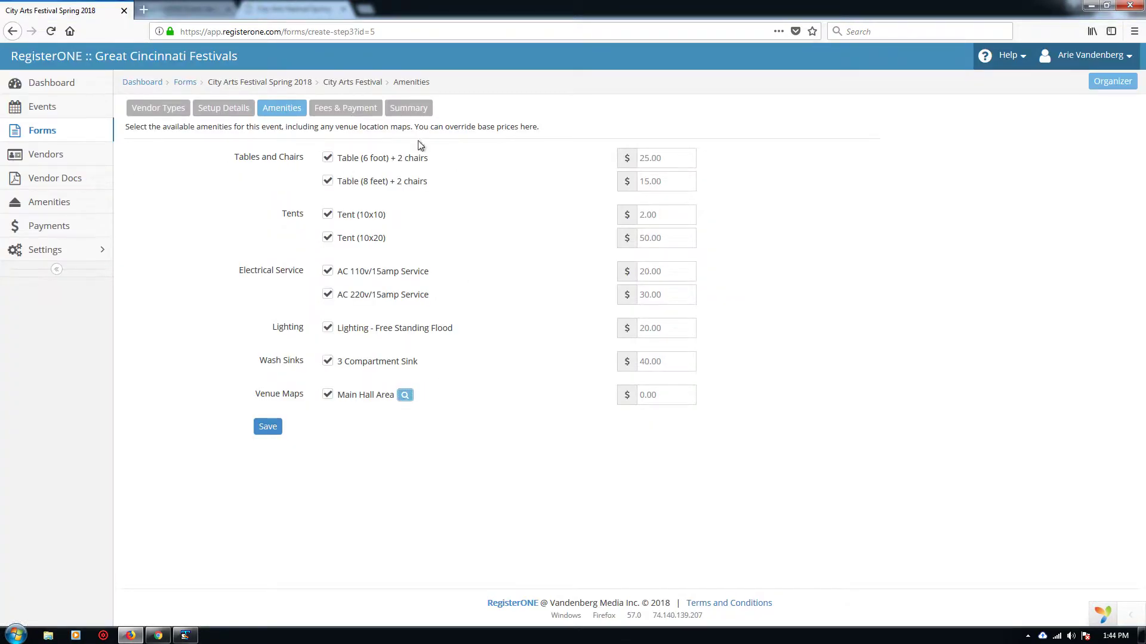
Step: Save the form's amenities and set the application fee to $50
left_click(268, 428)
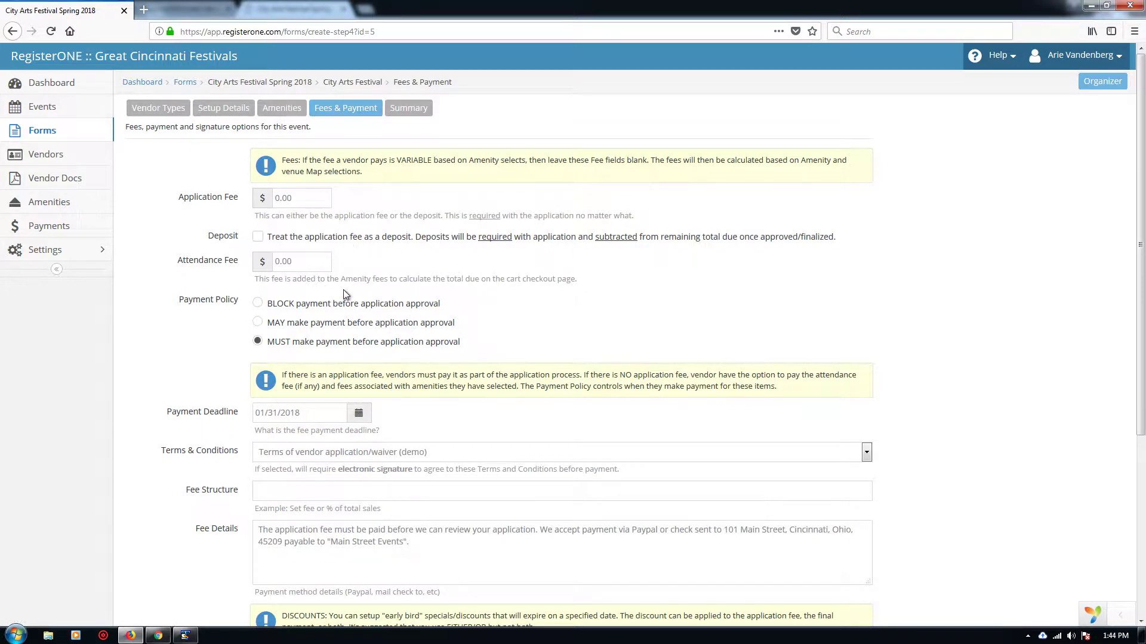
left_click(308, 198)
type("50")
scroll(236, 332, "down", 5)
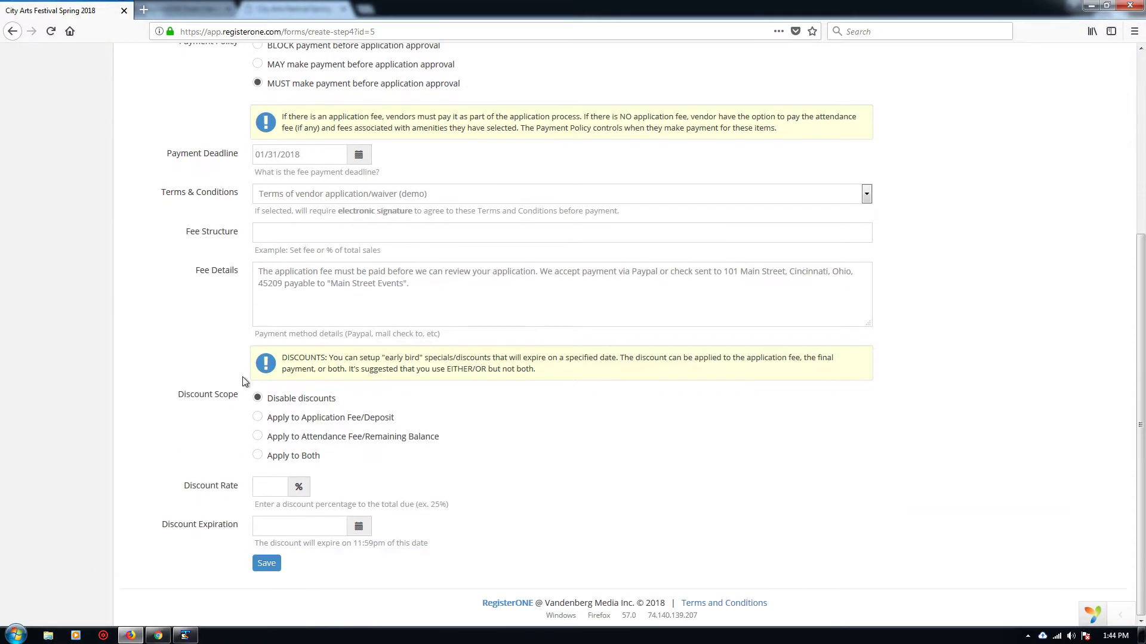
Step: Save the form's fee and payment settings and reopen the Fees & Payment settings
left_click(267, 565)
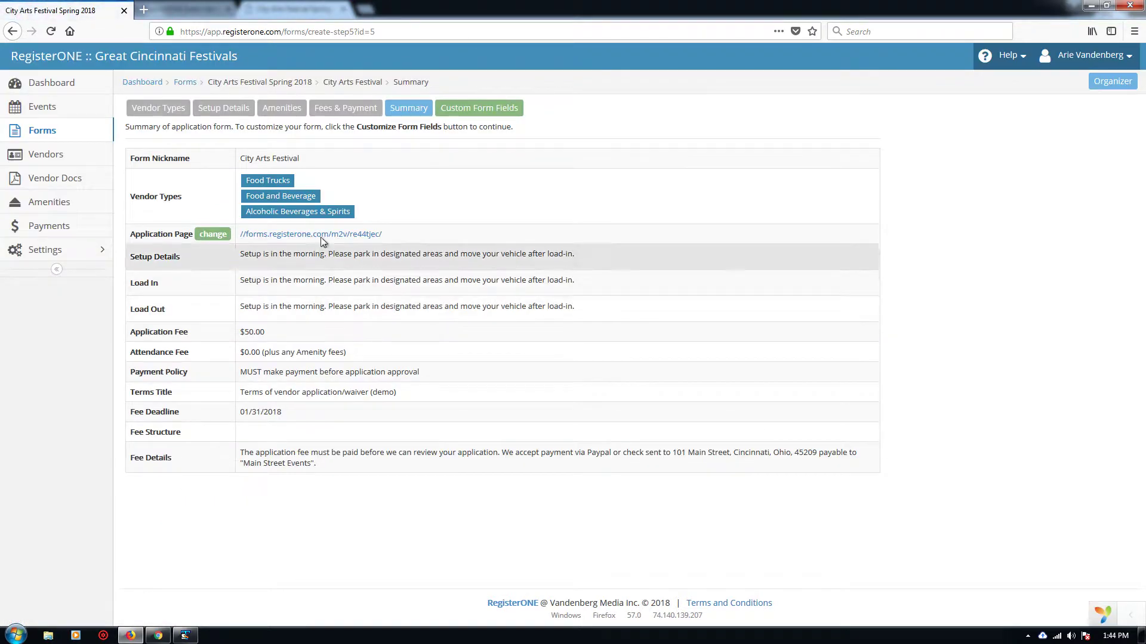
left_click(352, 109)
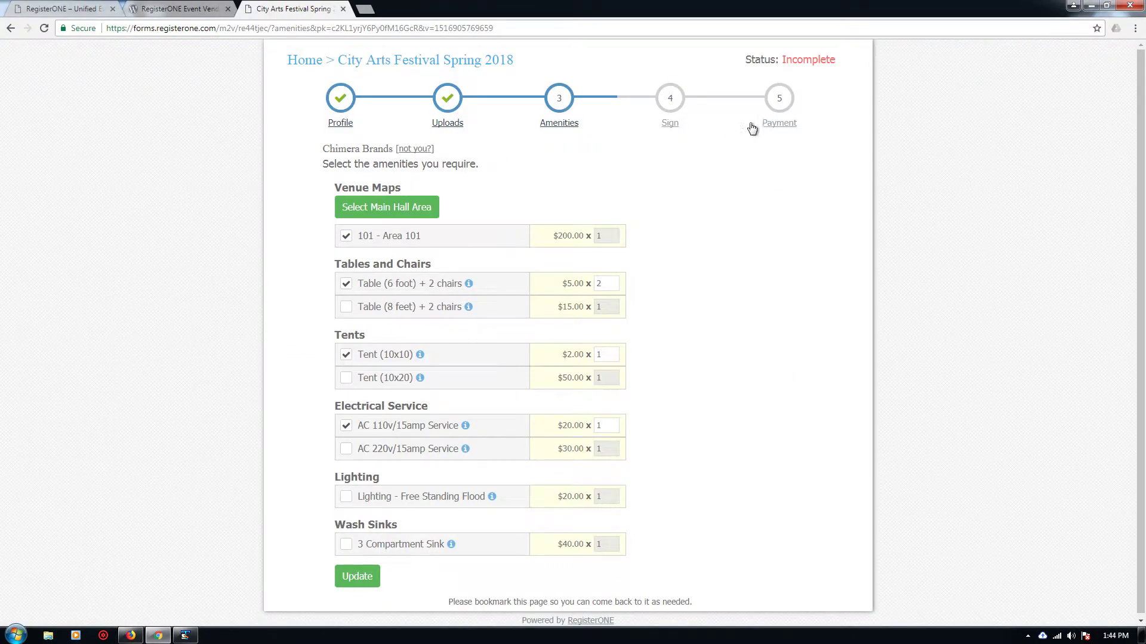
Step: Examine the application fee row and listed items on the vendor application's payment page in Chrome, and return to the organizer site in Firefox
left_click(777, 122)
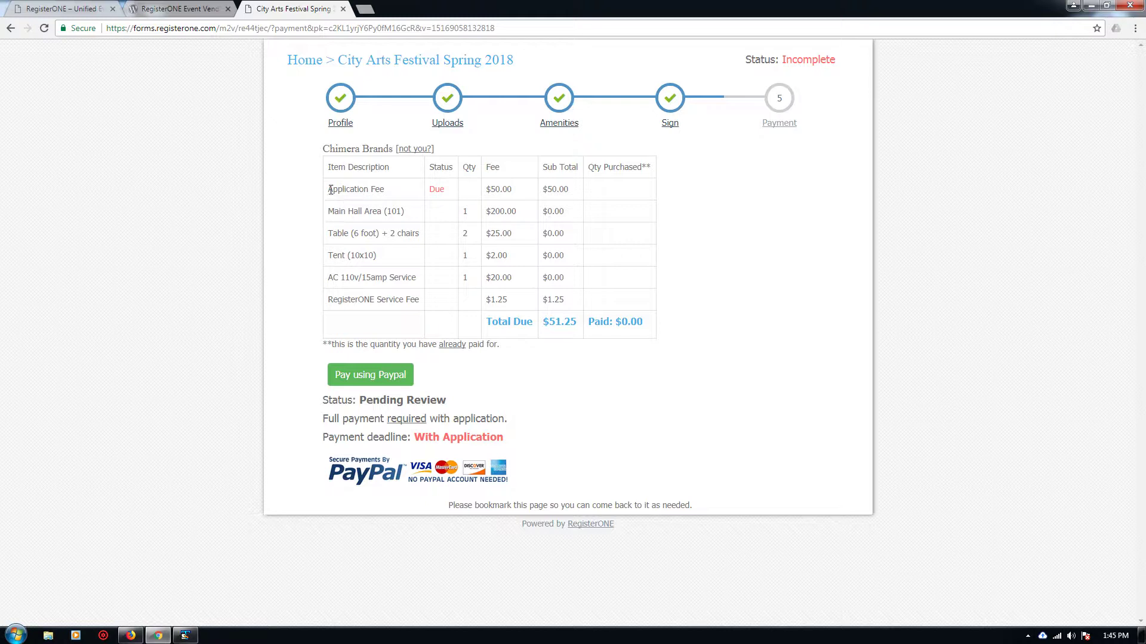
left_click_drag(329, 189, 575, 299)
left_click(603, 299)
left_click_drag(431, 191, 444, 191)
key("alt+Tab")
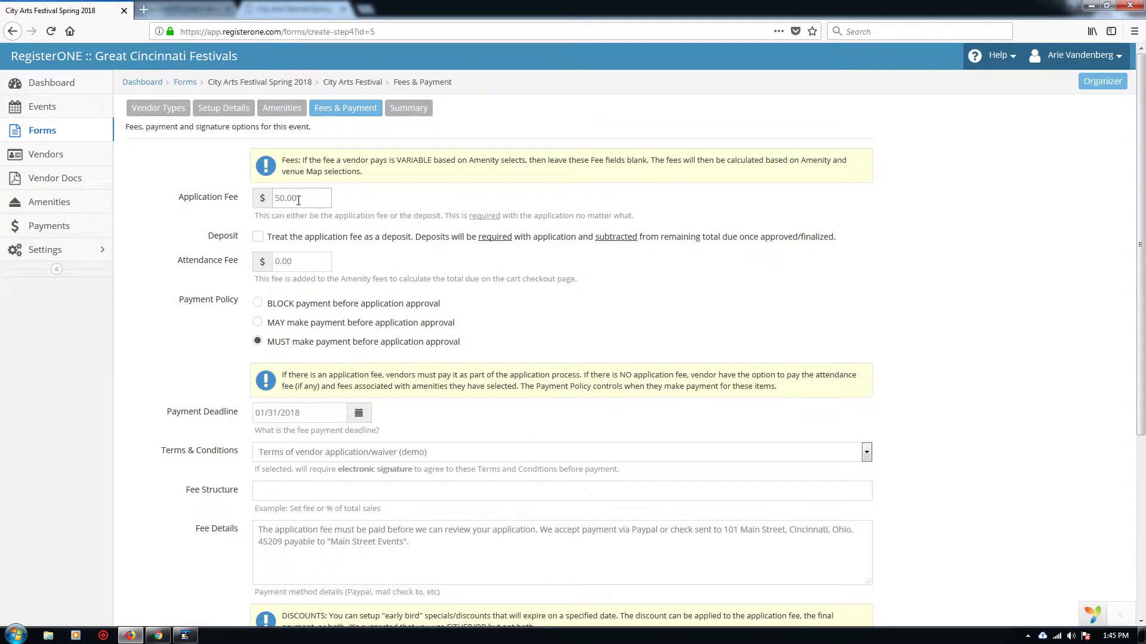
Step: Set the payment policy to BLOCK payment before application approval
left_click(290, 266)
left_click(259, 304)
double_click(296, 200)
left_click(382, 205)
Step: Try treating the application fee as a deposit, and turn the deposit option back off
left_click(258, 237)
left_click_drag(308, 200, 271, 198)
left_click(353, 202)
left_click(259, 239)
Step: Set the application fee to 0
key("shift+Tab")
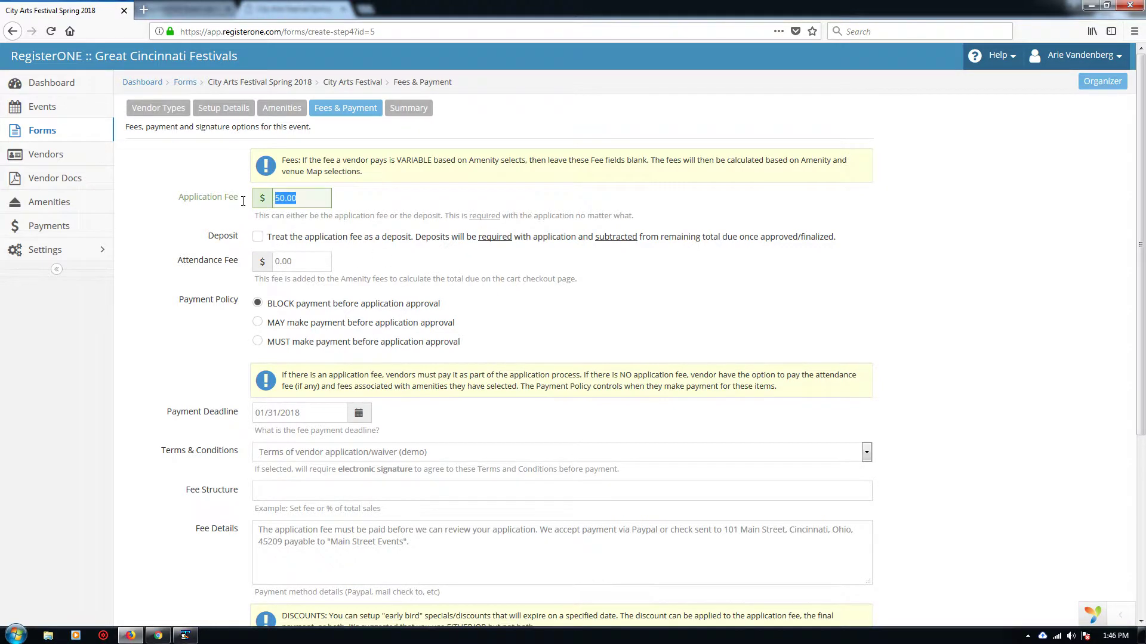
type("0")
left_click(305, 262)
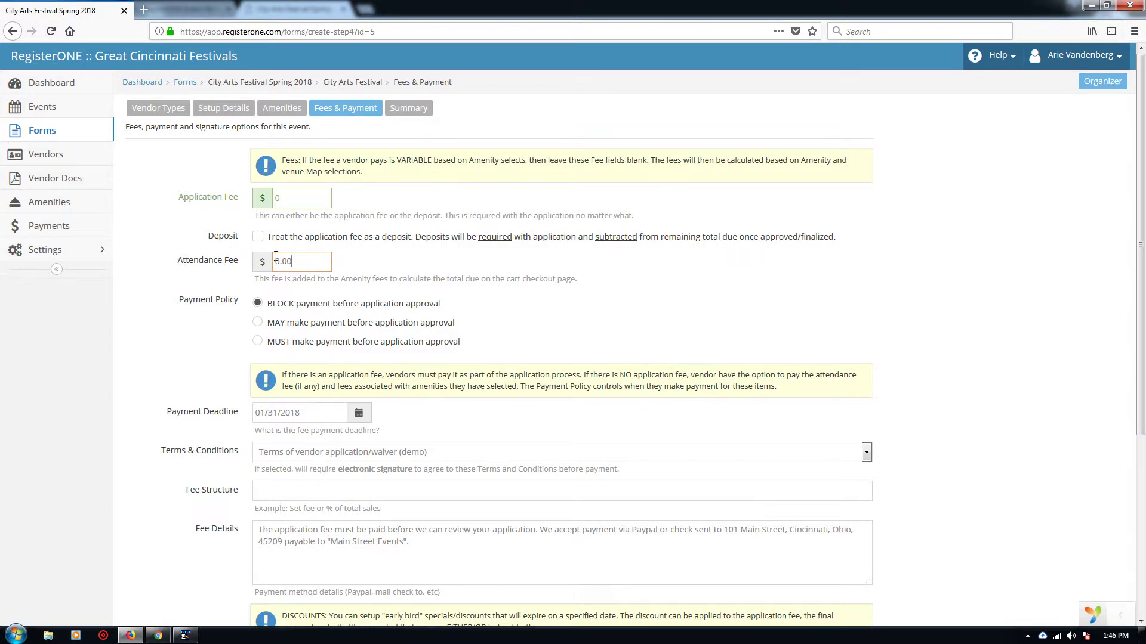
Step: Review the amenity fees on the vendor's payment page in Chrome, and return to the organizer site in Firefox
key("alt+Tab")
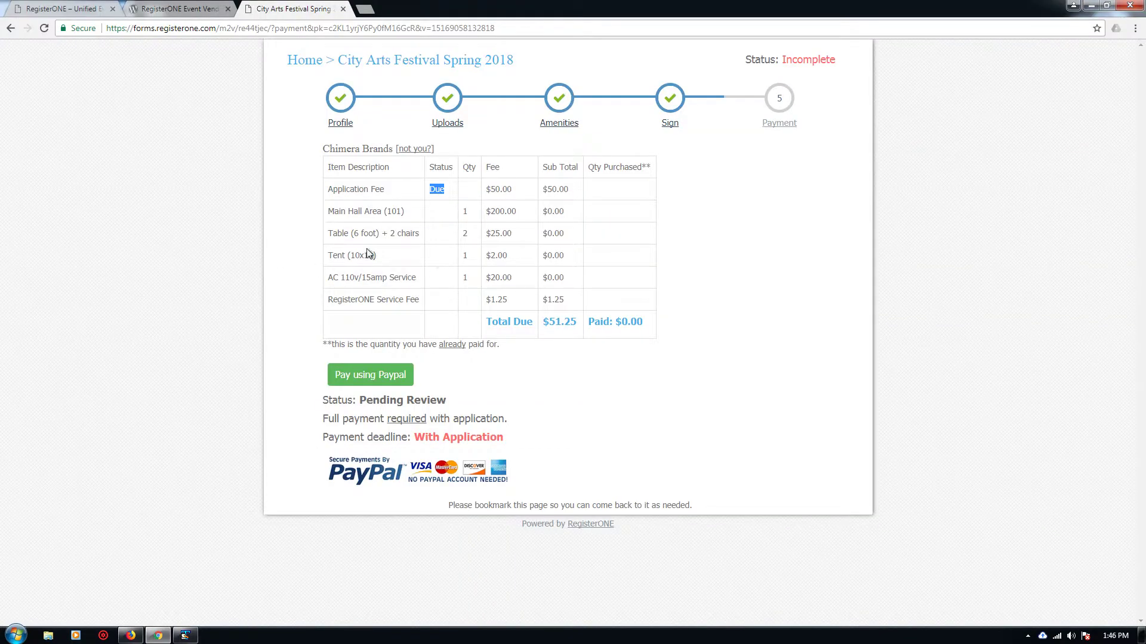
left_click_drag(327, 206, 581, 299)
left_click(584, 280)
left_click(198, 9)
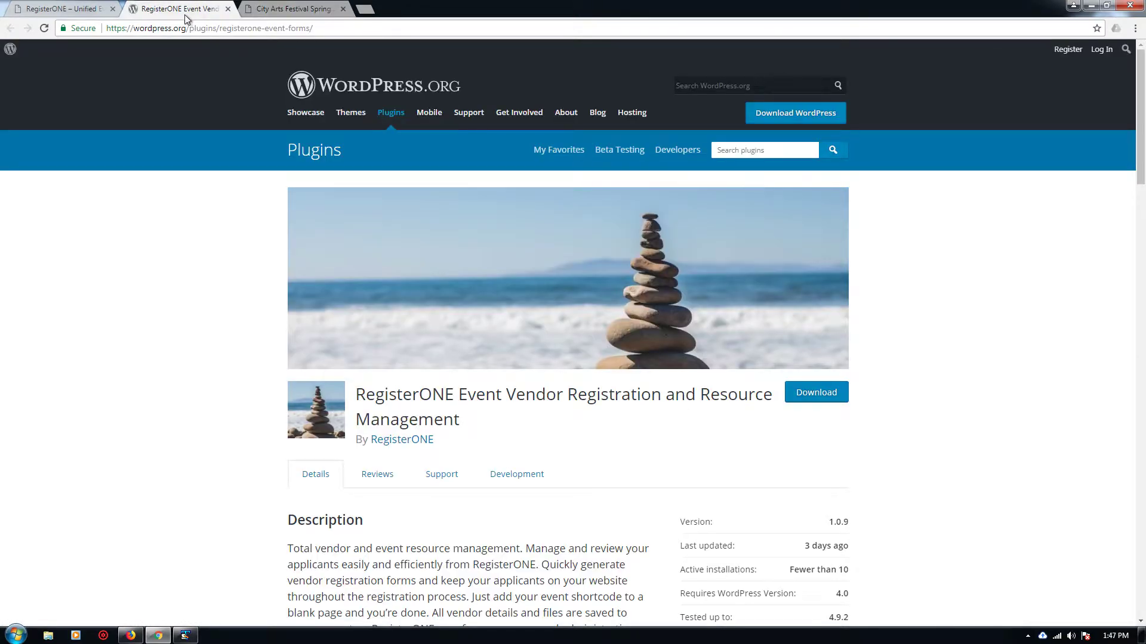
left_click(273, 10)
key("alt+Tab")
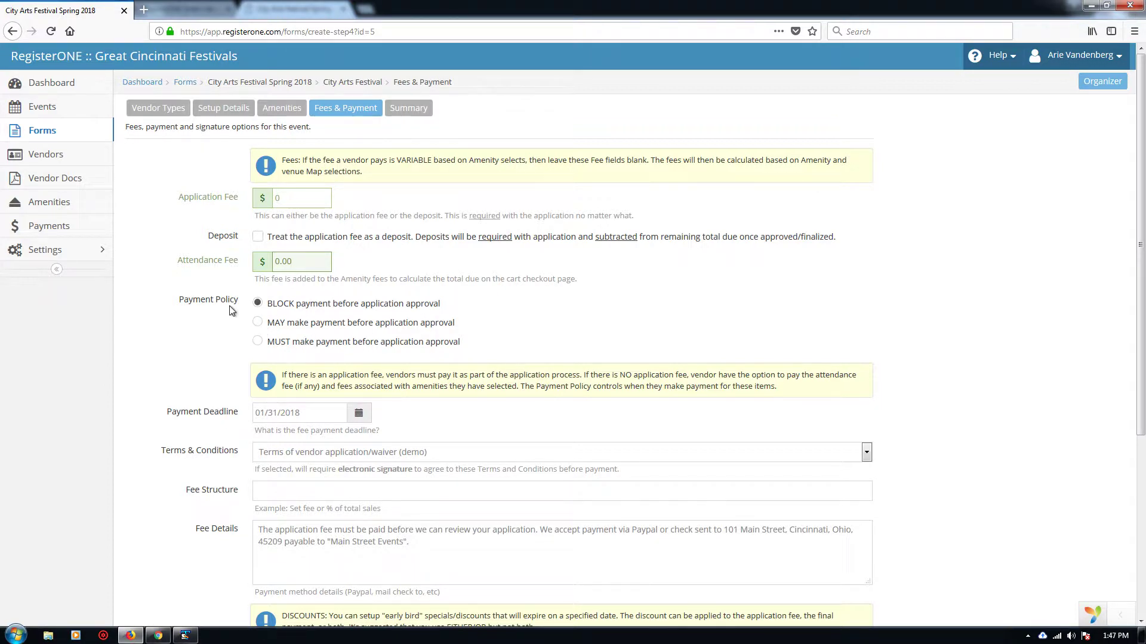
Step: Go through the payment policies, choose MUST make payment before application approval, and save the fee settings
left_click(259, 324)
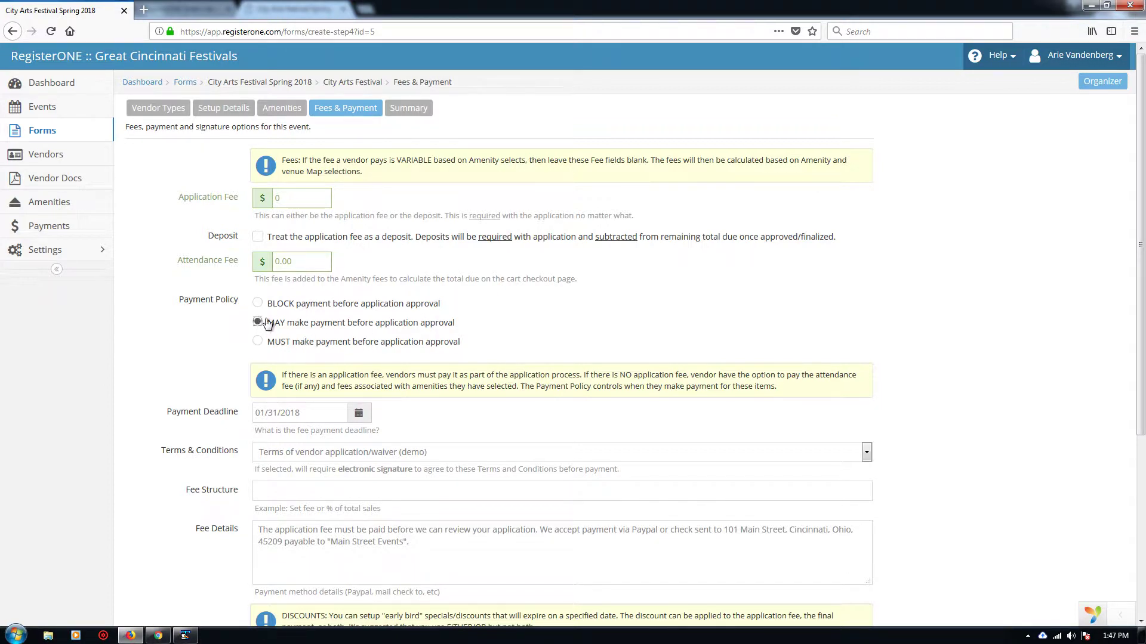
left_click(277, 310)
left_click(295, 328)
left_click(301, 346)
scroll(231, 345, "down", 5)
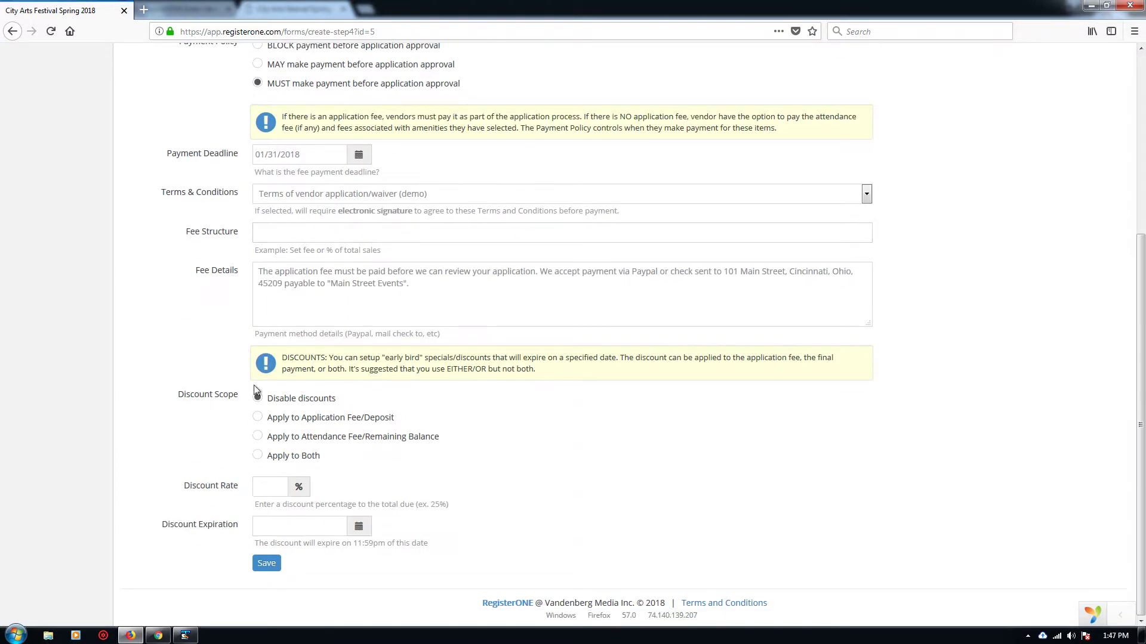
left_click(269, 558)
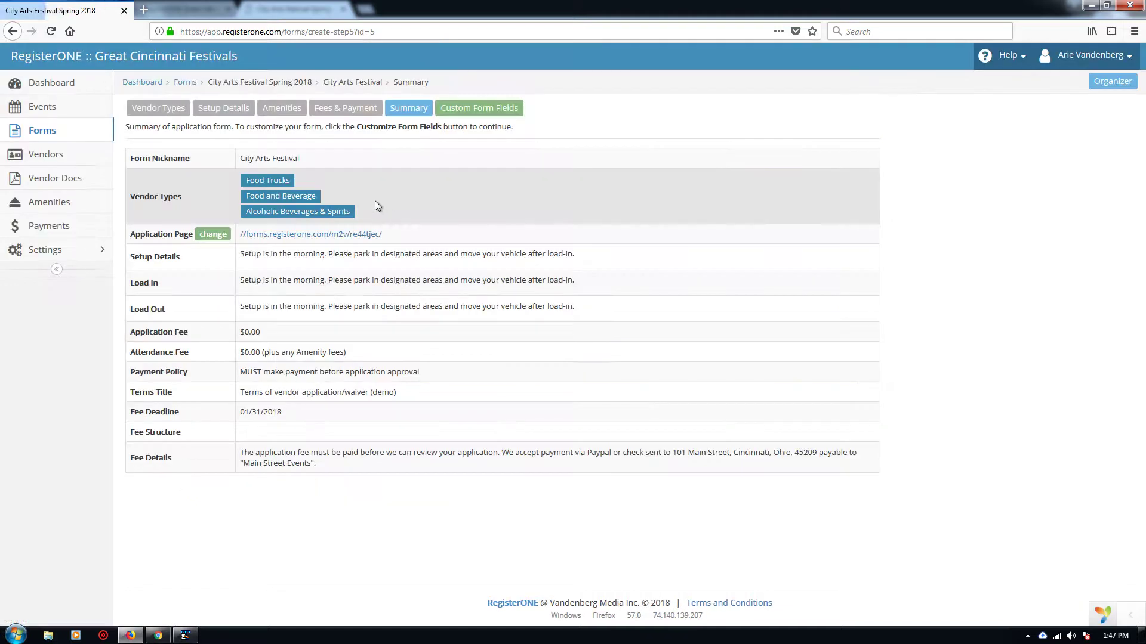
Step: Refresh the vendor's payment page in Chrome, examine the payment deadline and application status, and return to the organizer site in Firefox
key("alt+Tab")
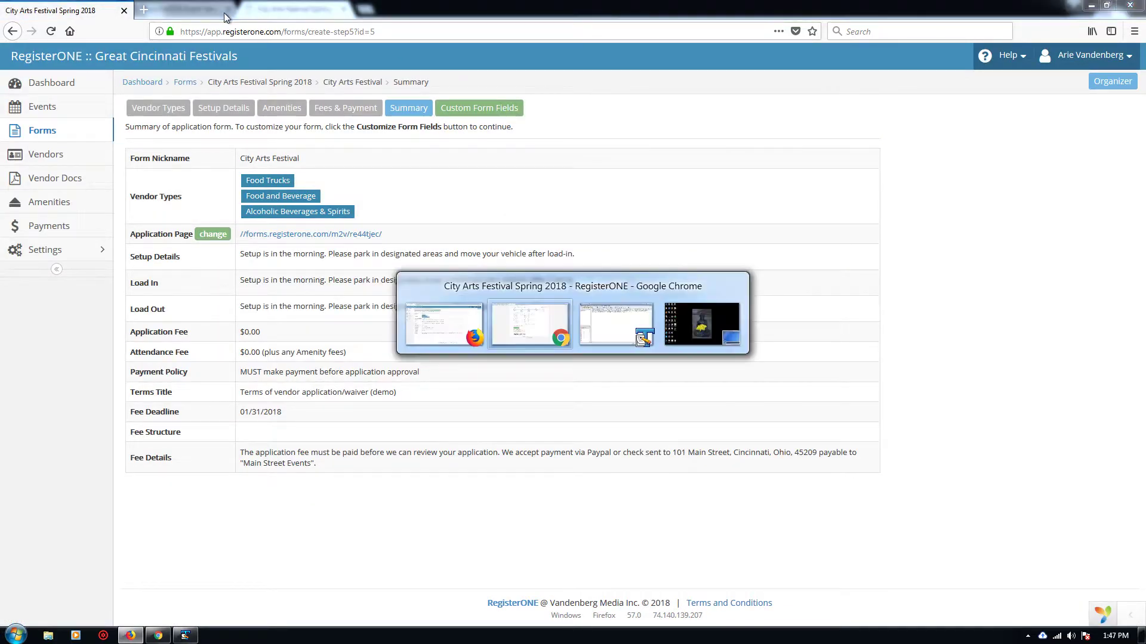
key("F5")
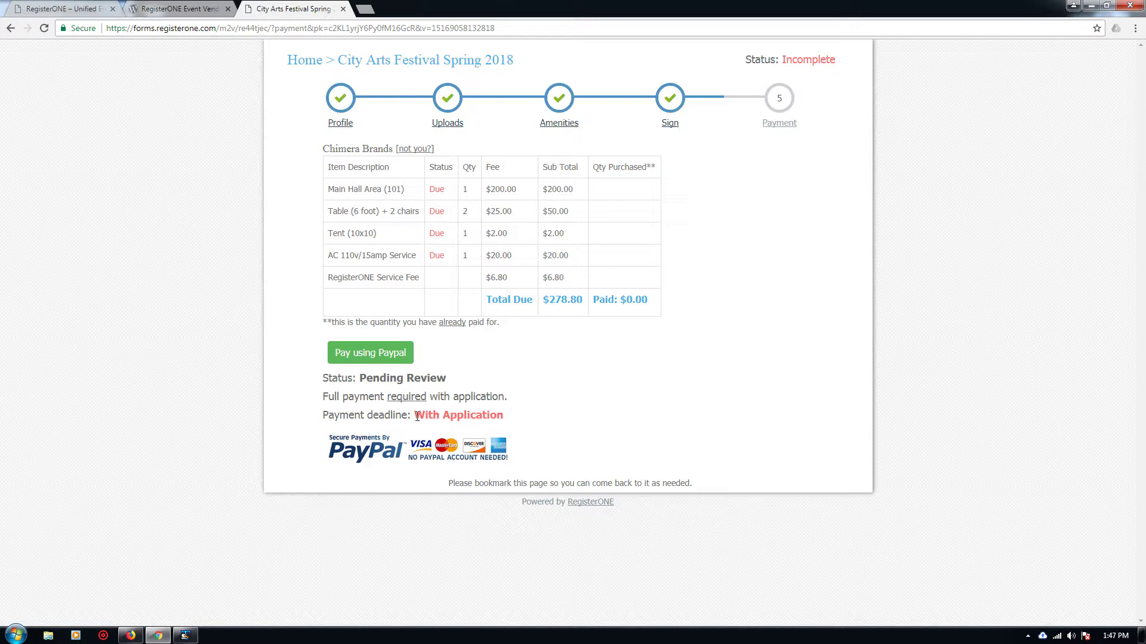
left_click_drag(416, 417, 507, 421)
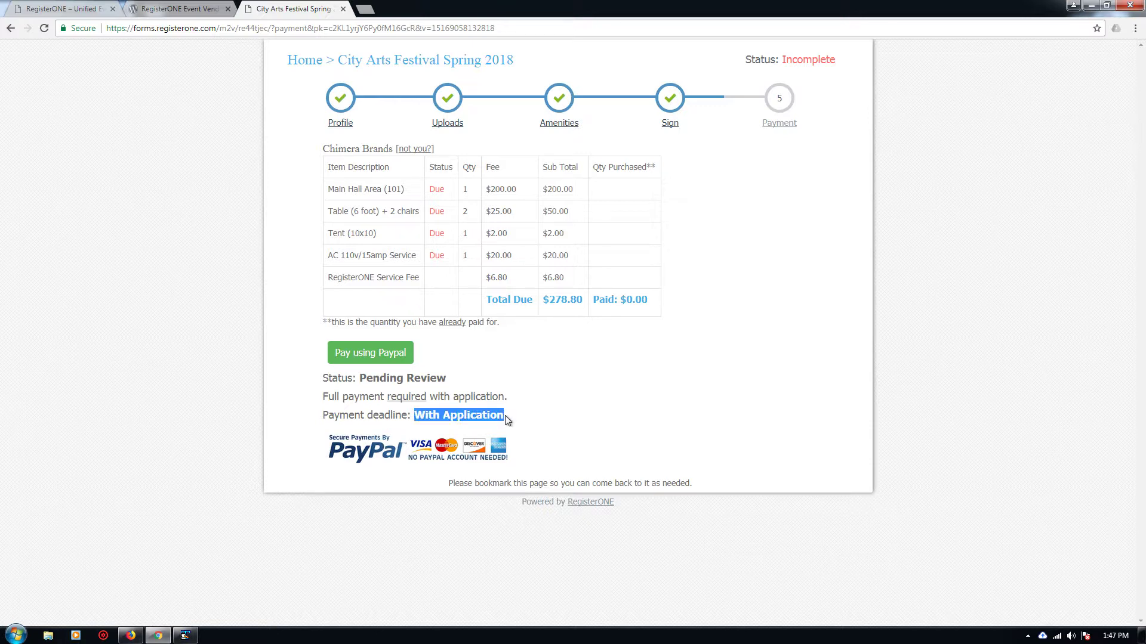
left_click(360, 416)
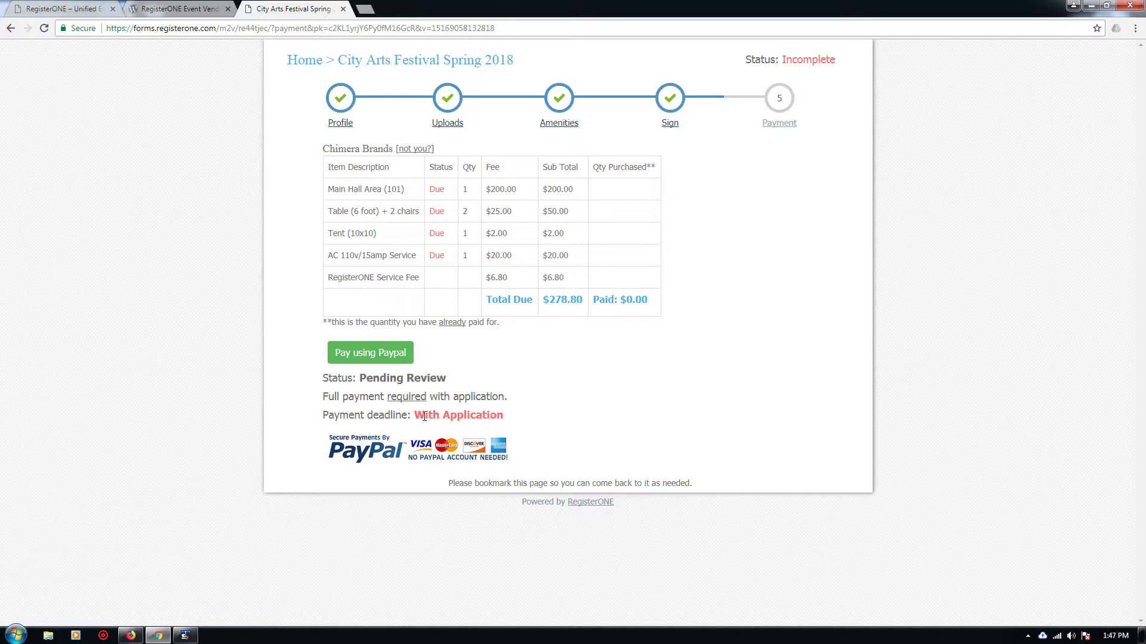
left_click_drag(746, 60, 838, 61)
left_click(718, 230)
key("alt+Tab")
Step: Reopen the Fees & Payment settings and set the payment policy to MAY make payment before application approval
left_click(363, 116)
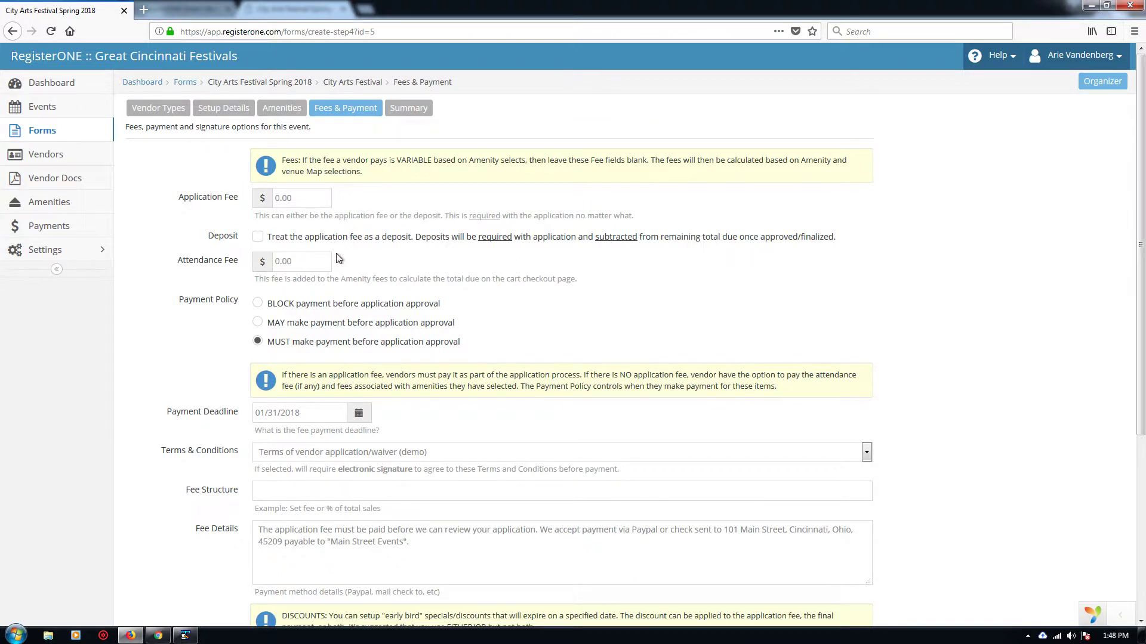
left_click(322, 413)
left_click(443, 412)
left_click(309, 328)
left_click(452, 416)
Step: Examine the Terms & Conditions options, the Fee Structure field and the Fee Details text without changing them
scroll(503, 413, "down", 2)
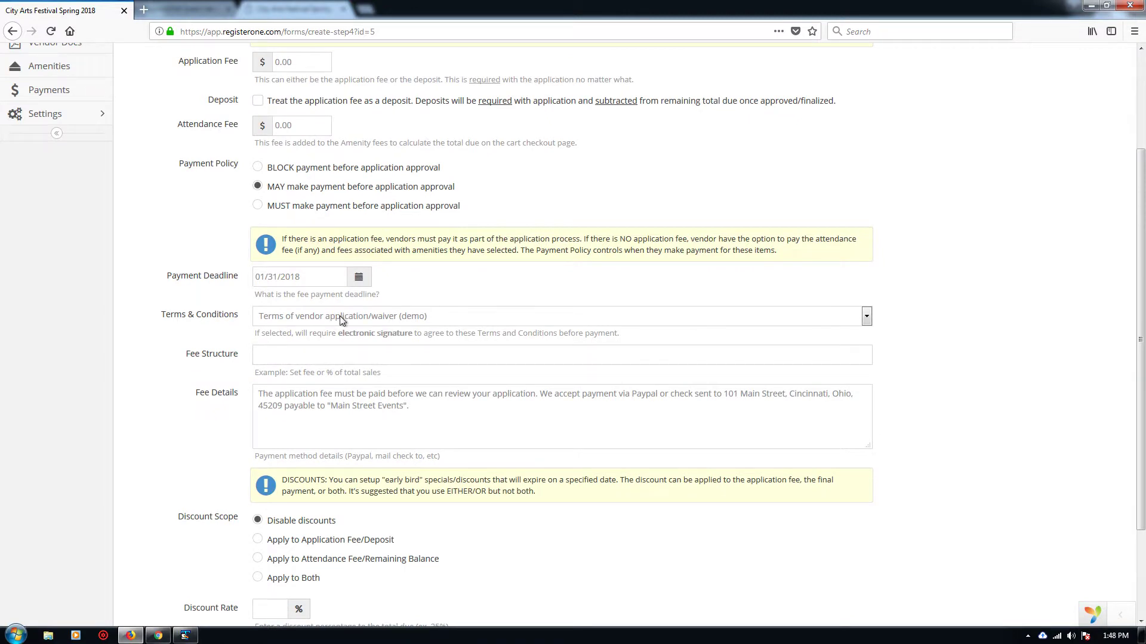
left_click(342, 318)
left_click(341, 319)
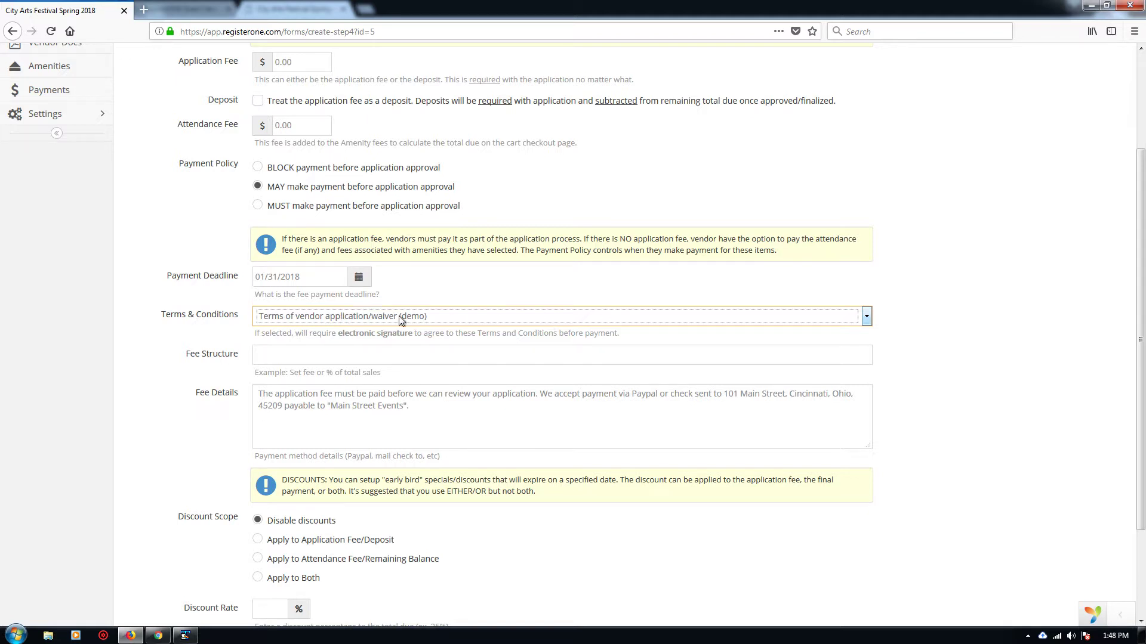
left_click(341, 356)
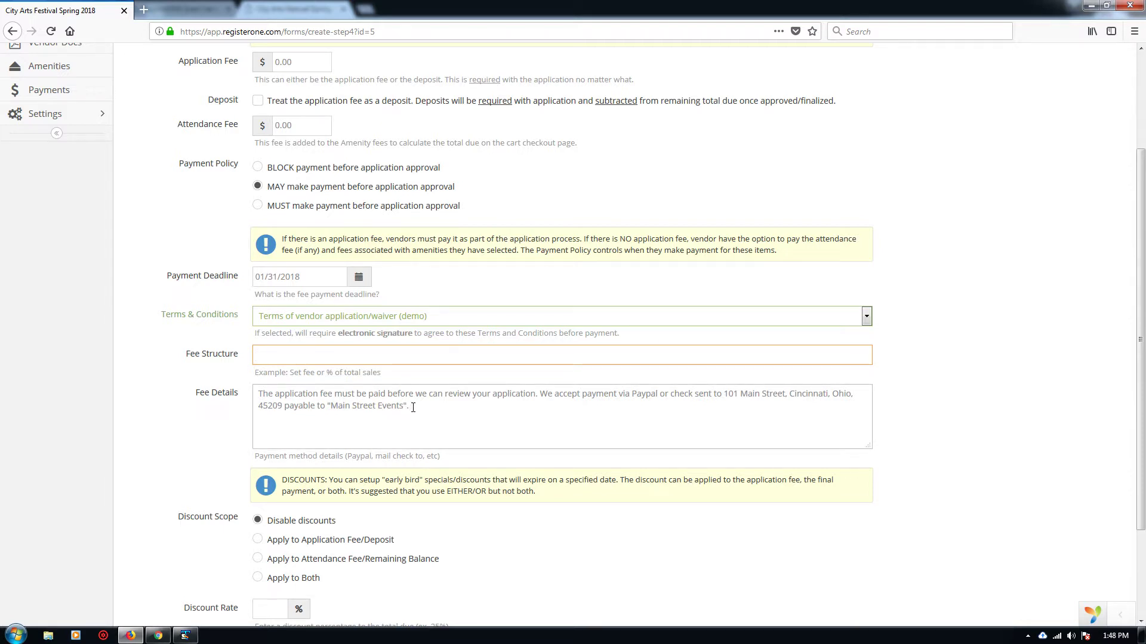
left_click_drag(409, 407, 307, 405)
key("ctrl+a")
left_click(308, 394)
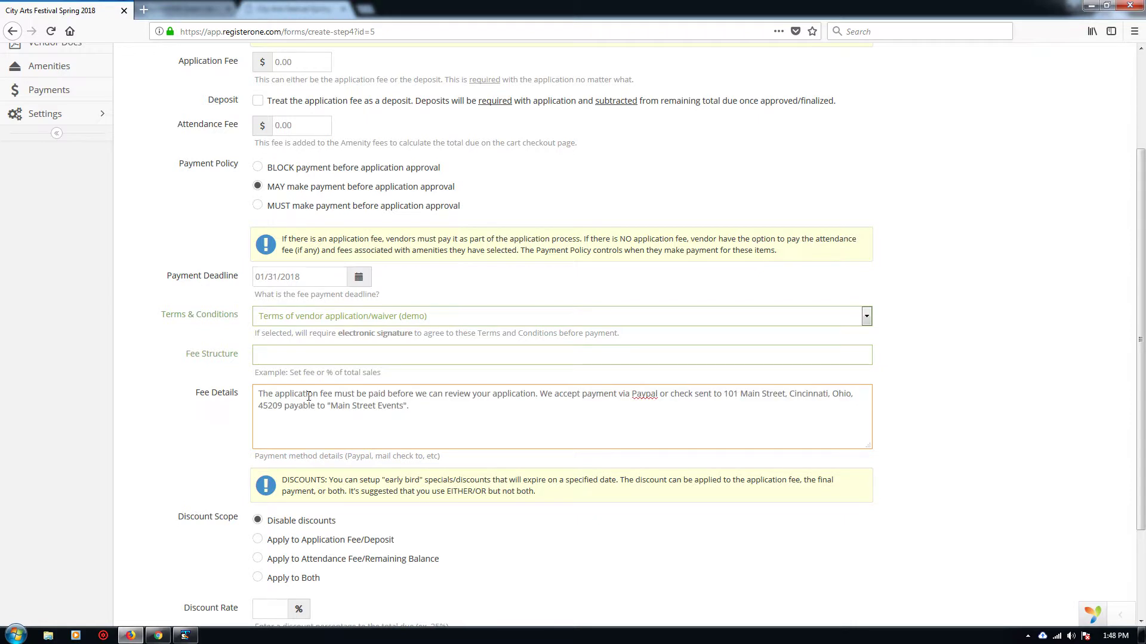
Step: Set up a 5% discount on the application fee/deposit that expires on 01/31/2018
scroll(183, 410, "down", 3)
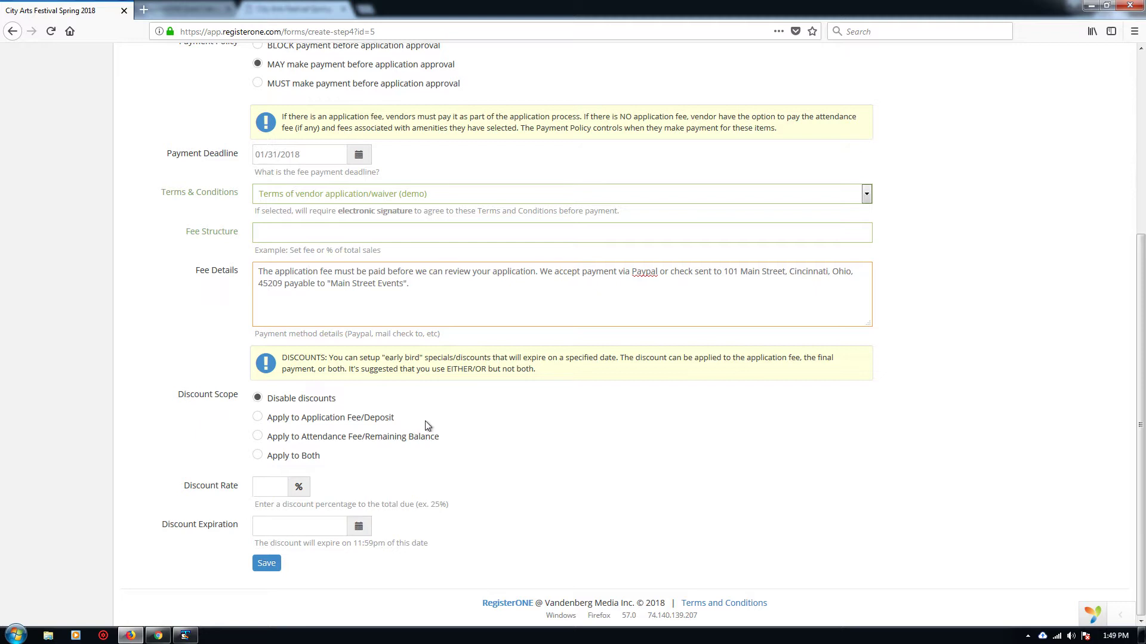
left_click(323, 418)
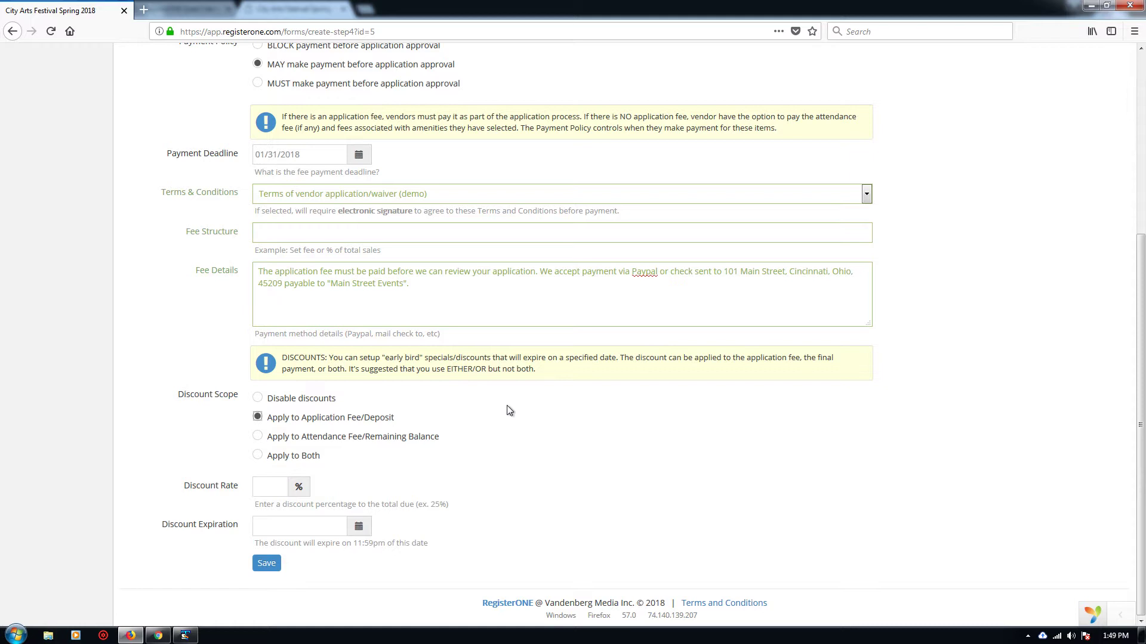
left_click(333, 526)
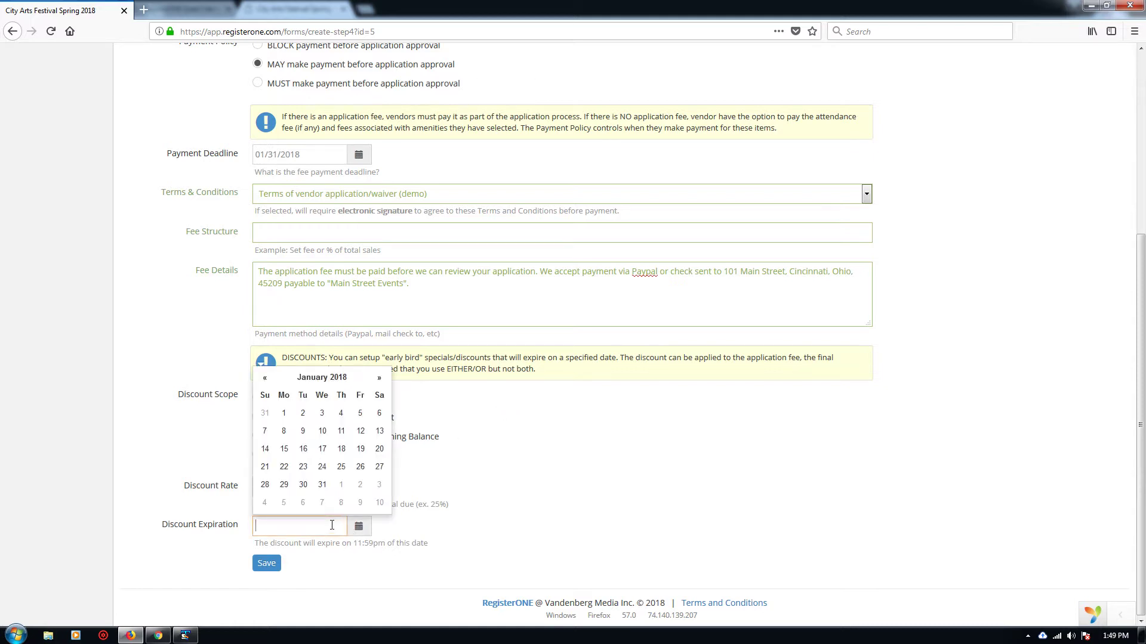
left_click(321, 485)
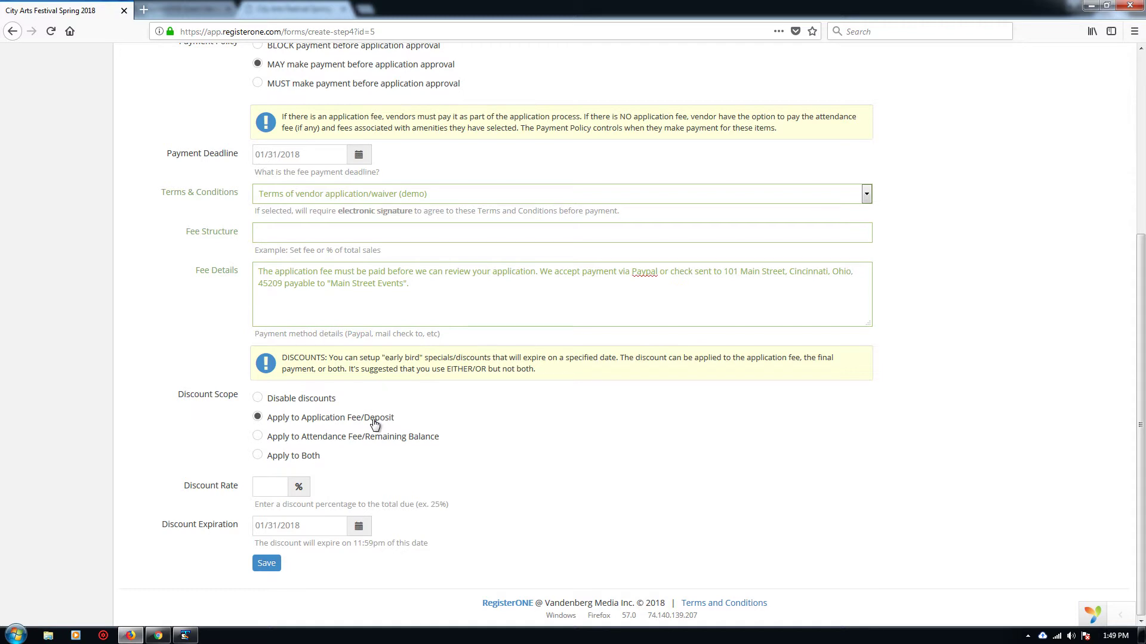
left_click(274, 486)
type("5")
left_click(403, 479)
Step: Compare the discount scopes against the application fee, and set the scope to Apply to Attendance Fee/Remaining Balance
left_click(306, 442)
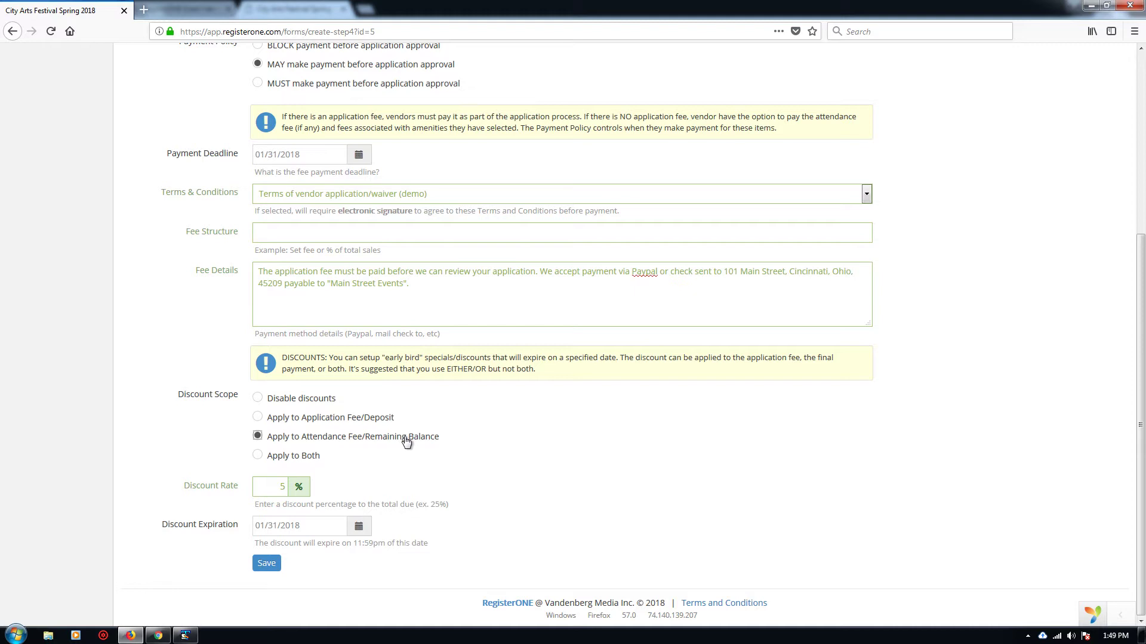
left_click(302, 458)
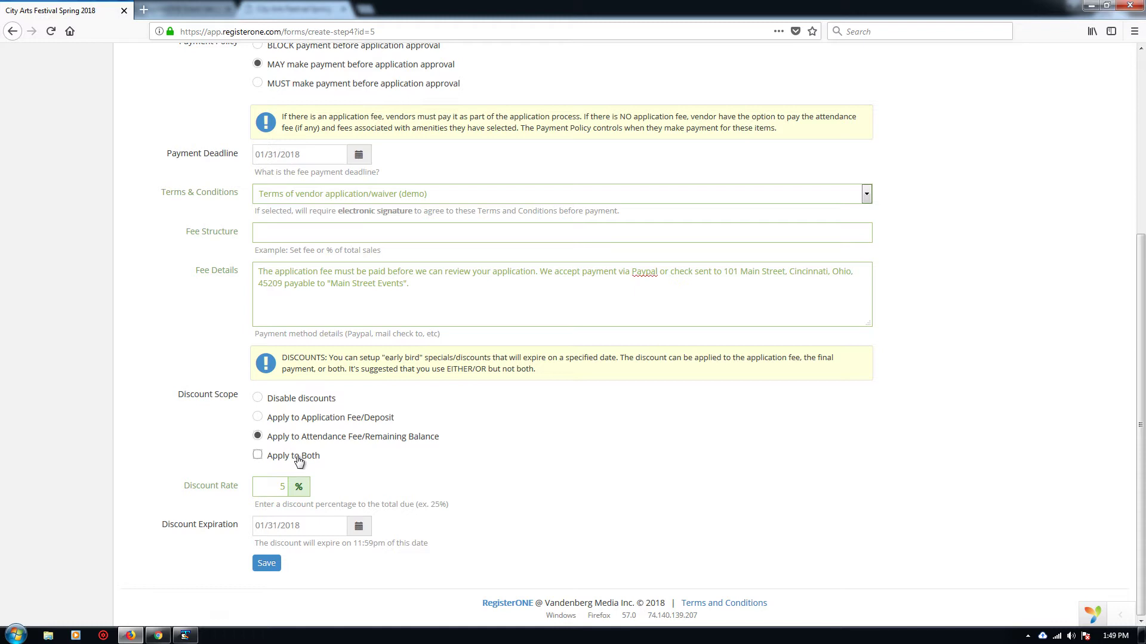
left_click(300, 421)
scroll(305, 387, "up", 5)
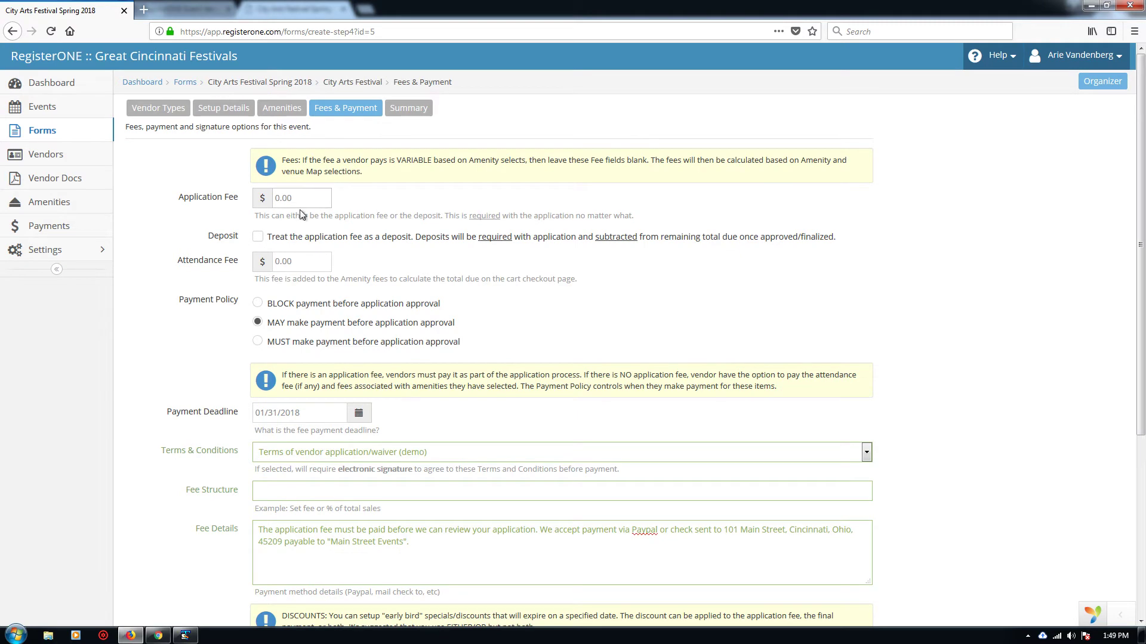
scroll(303, 214, "down", 5)
left_click(319, 440)
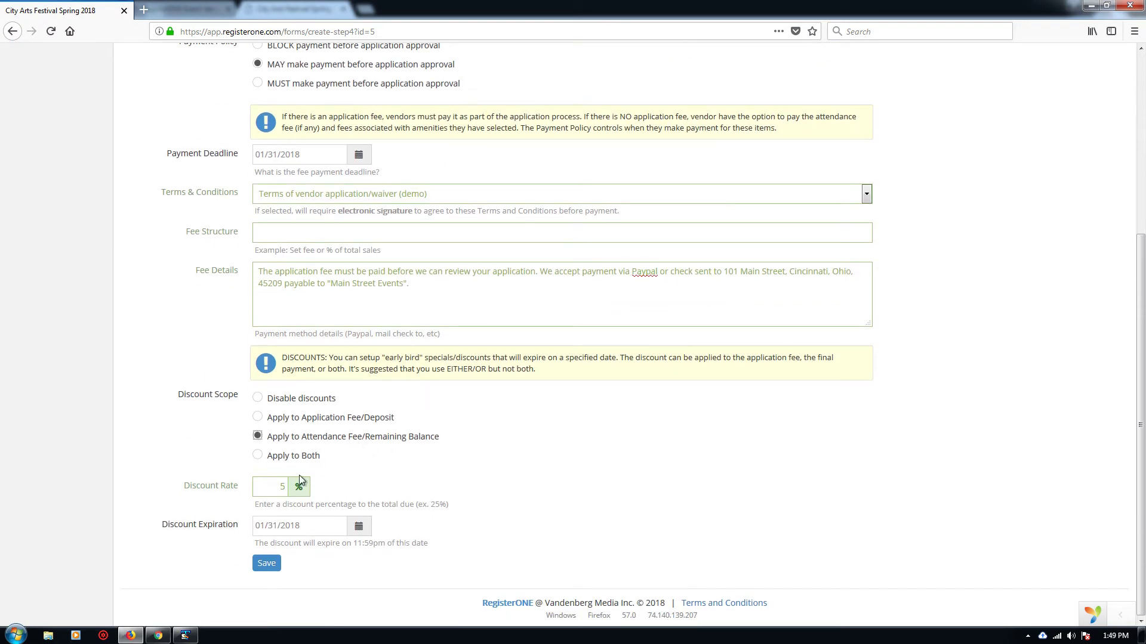
Step: Set the discount rate to 50% and save the fee settings
double_click(292, 487)
type("50")
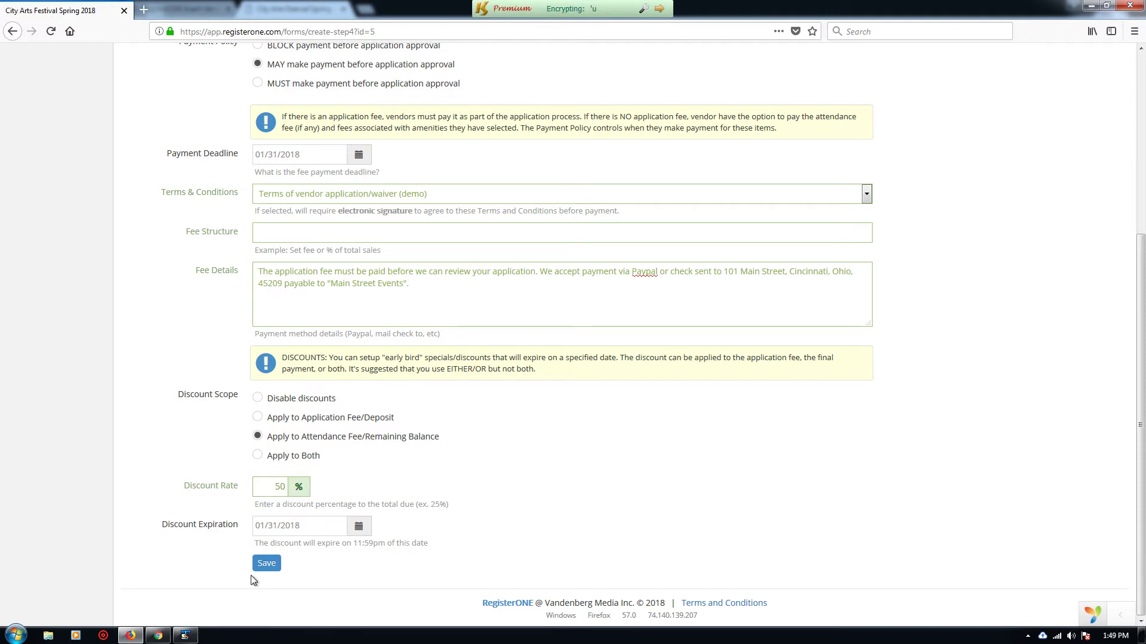
left_click(266, 565)
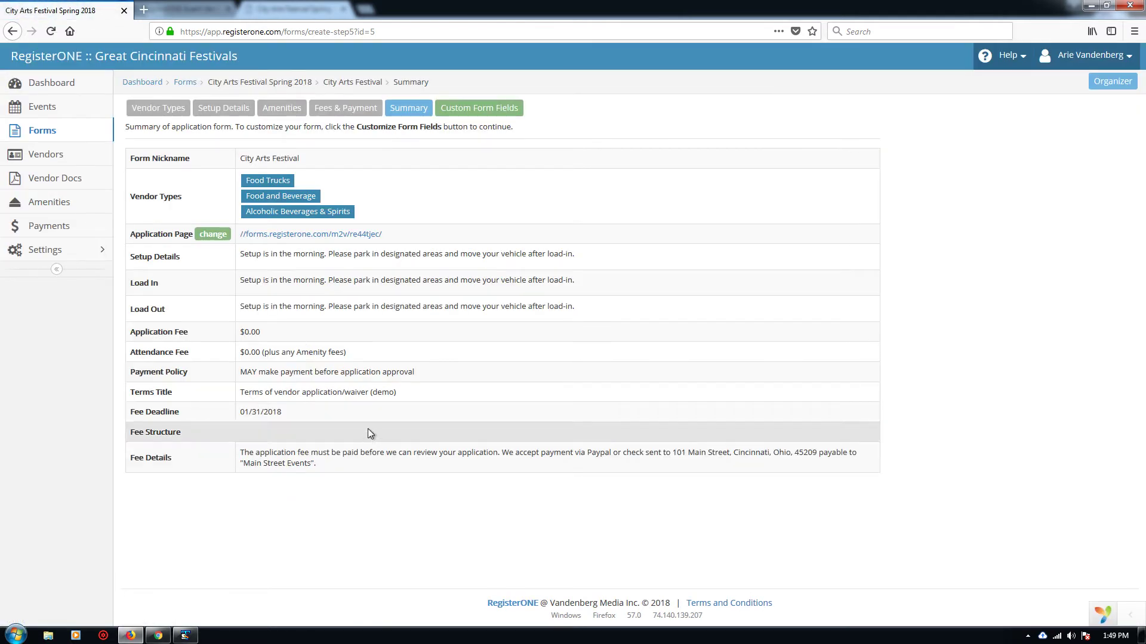
Step: Refresh the vendor's payment page in Chrome, examine the discounted fees, and return to the organizer site in Firefox
key("alt+Tab")
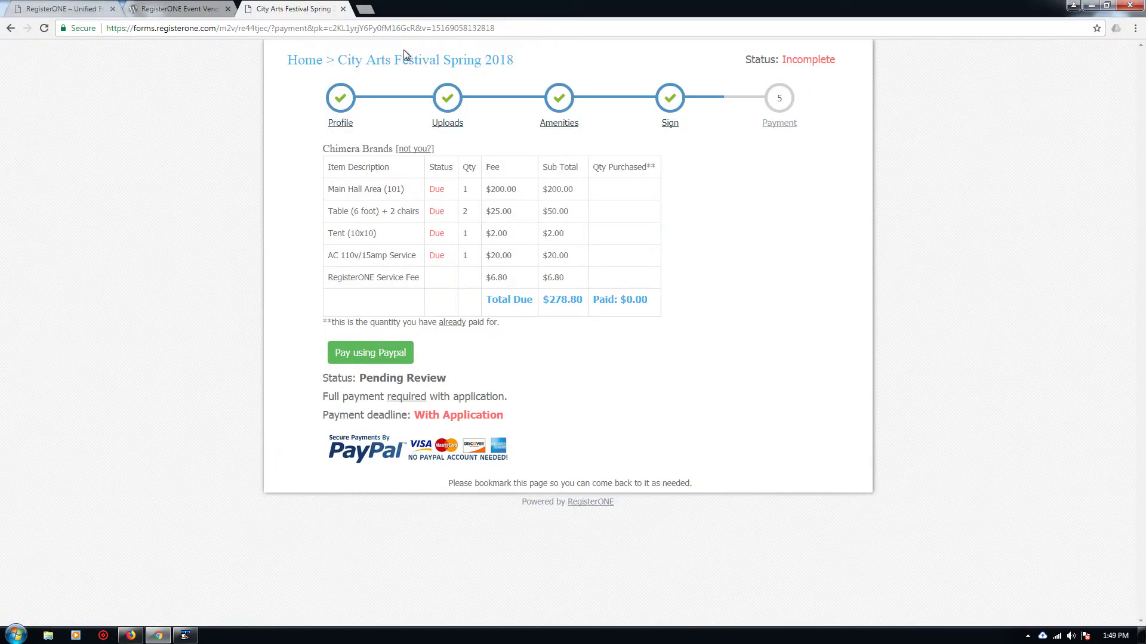
key("F5")
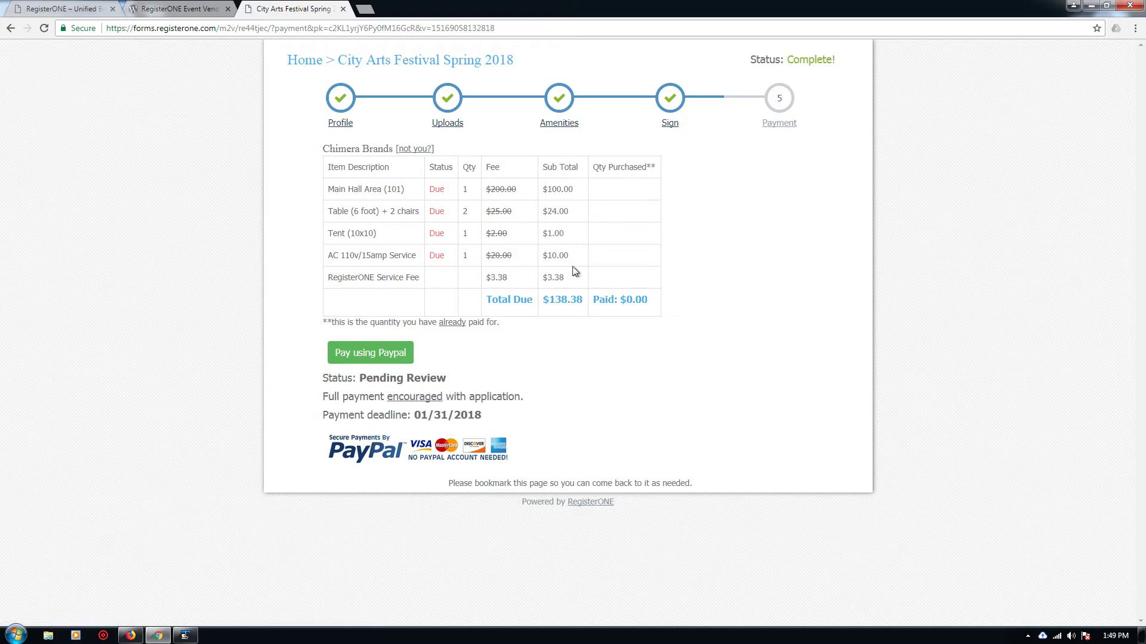
left_click_drag(490, 190, 517, 189)
left_click(504, 210)
key("alt+Tab")
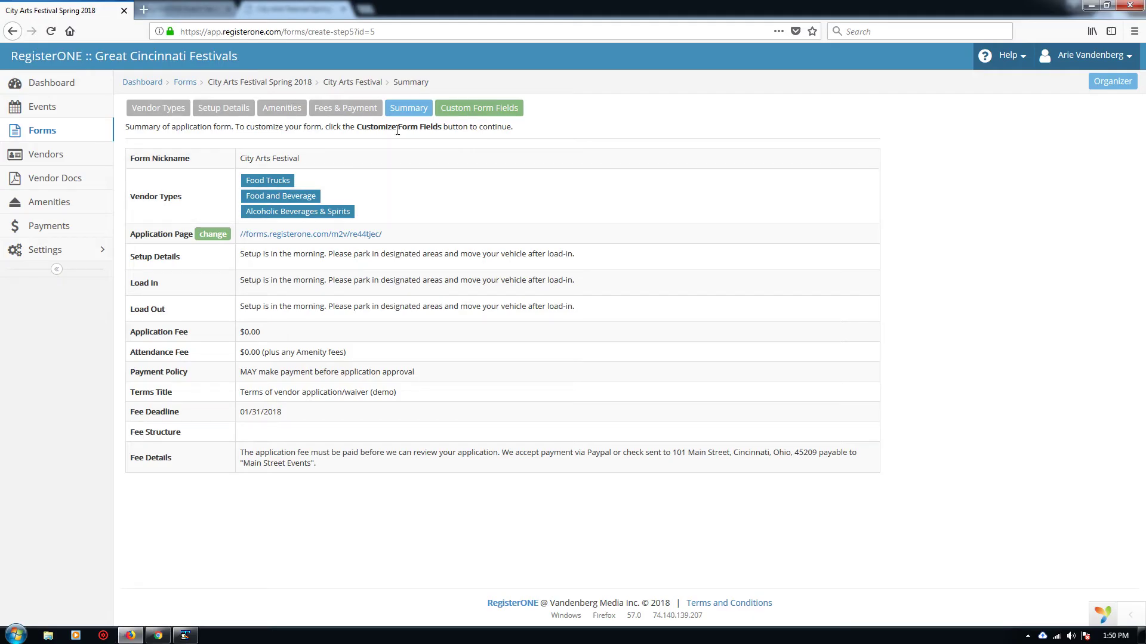
Step: Disable discounts in the form's Fees & Payment settings and save them
left_click(347, 108)
scroll(210, 383, "down", 5)
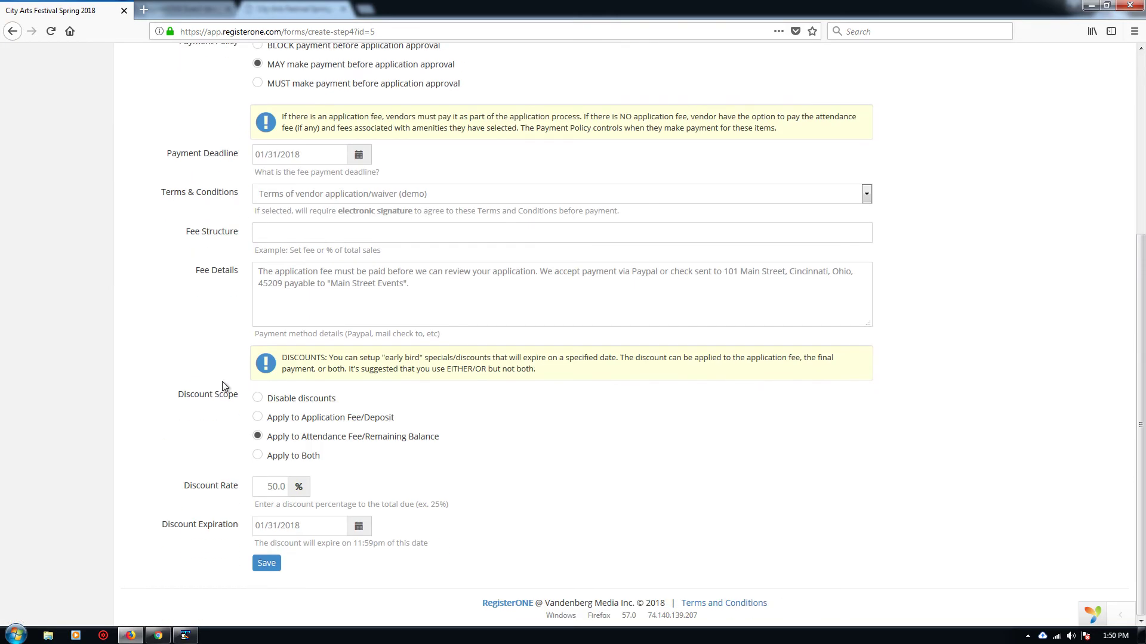
left_click(257, 398)
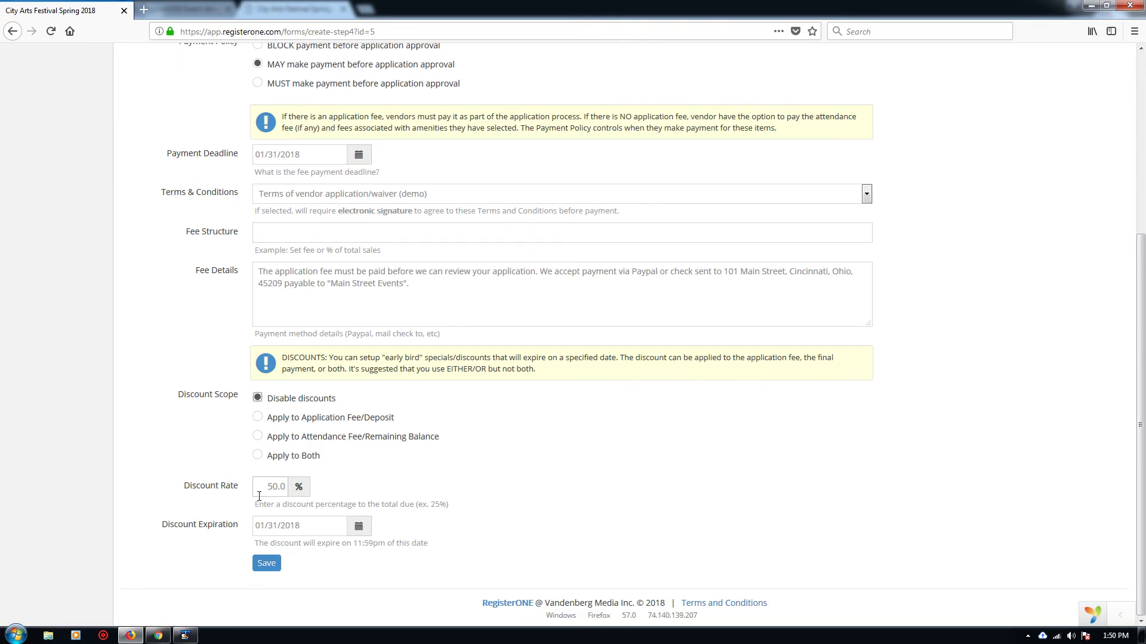
left_click(267, 564)
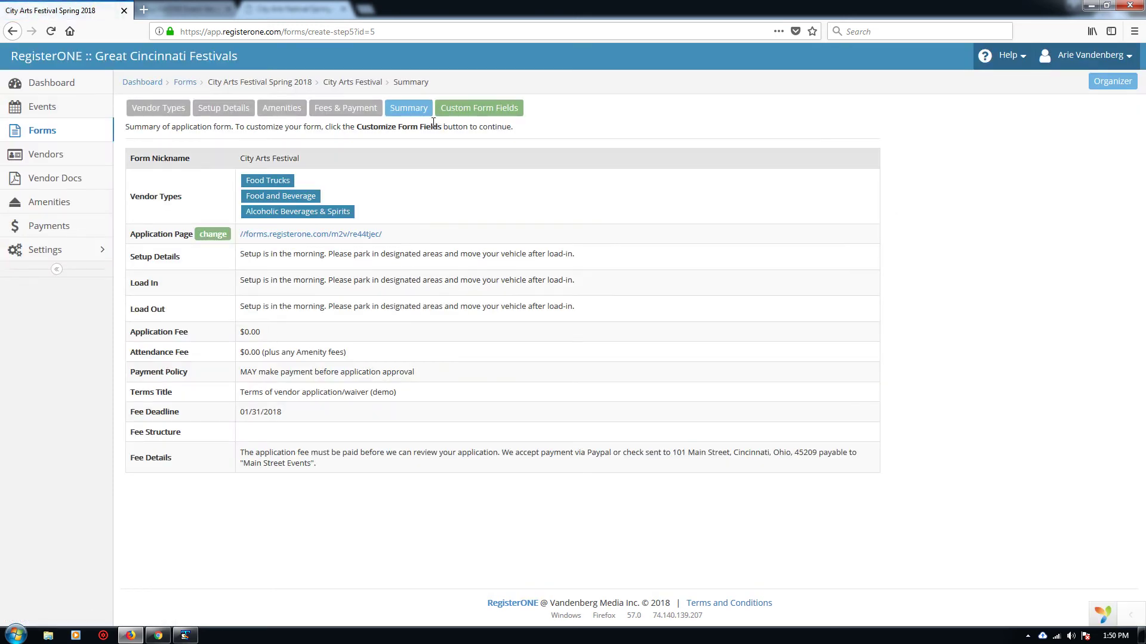